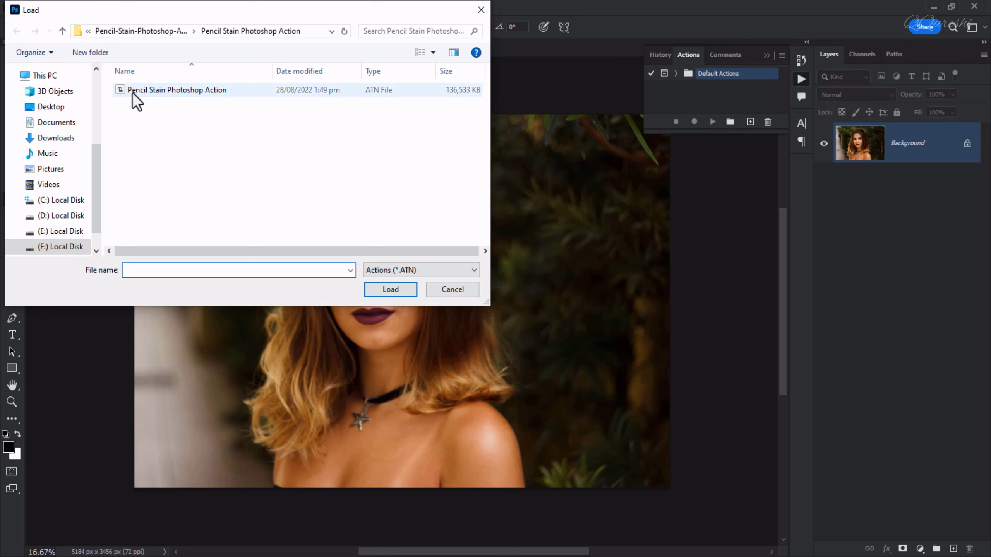
Load the Pencil Stain Photoshop Action file into the available actions.
click(133, 91)
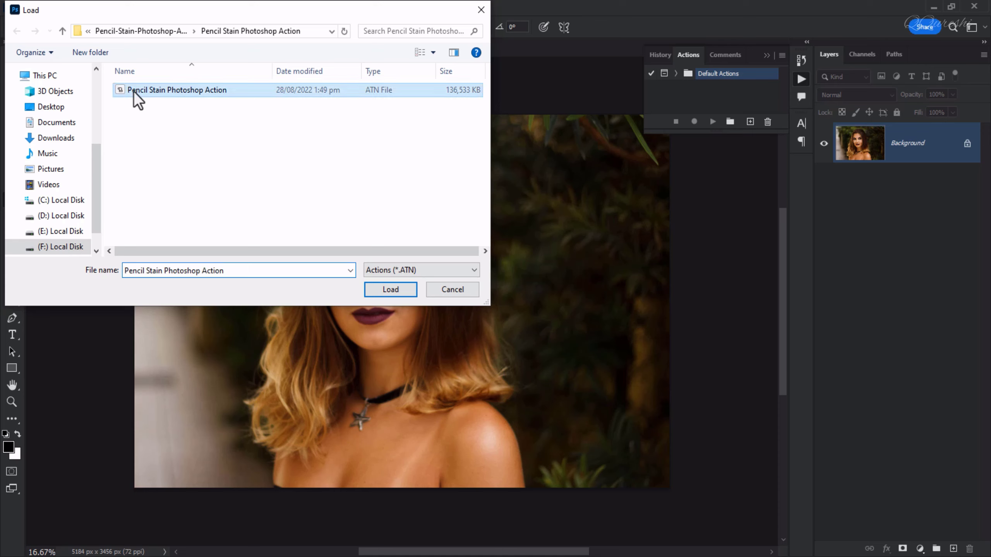
click(382, 290)
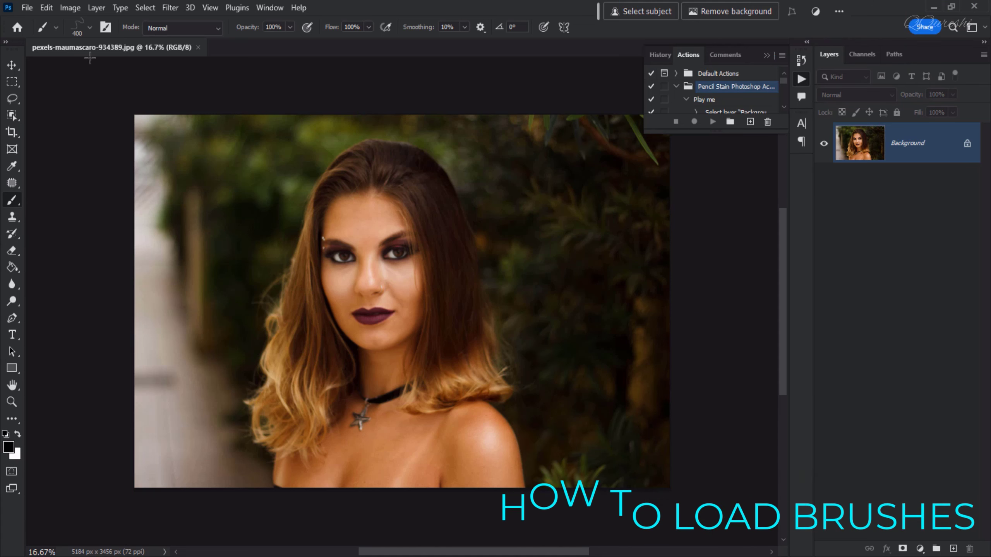
Import the Pencil Brushes ABR file into the brush presets.
click(90, 27)
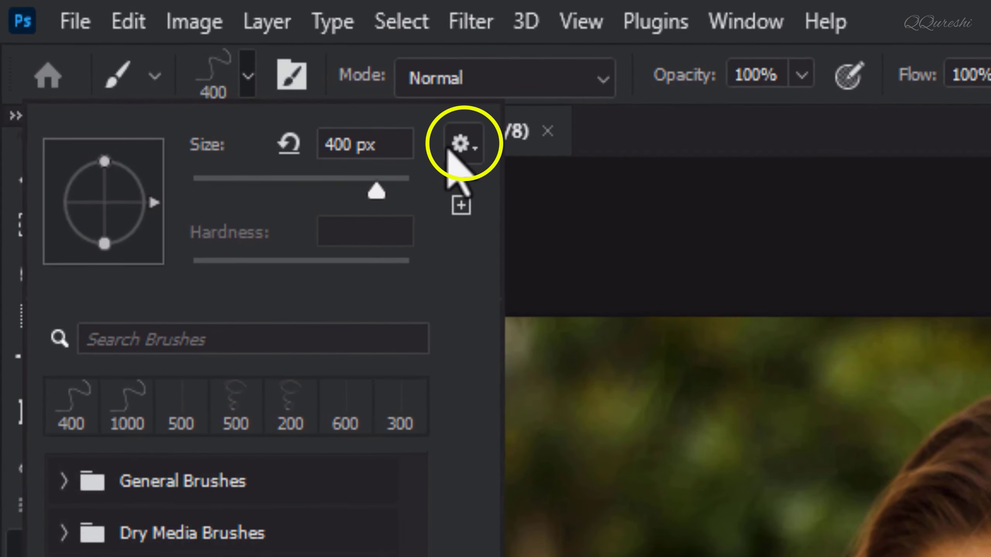
click(461, 144)
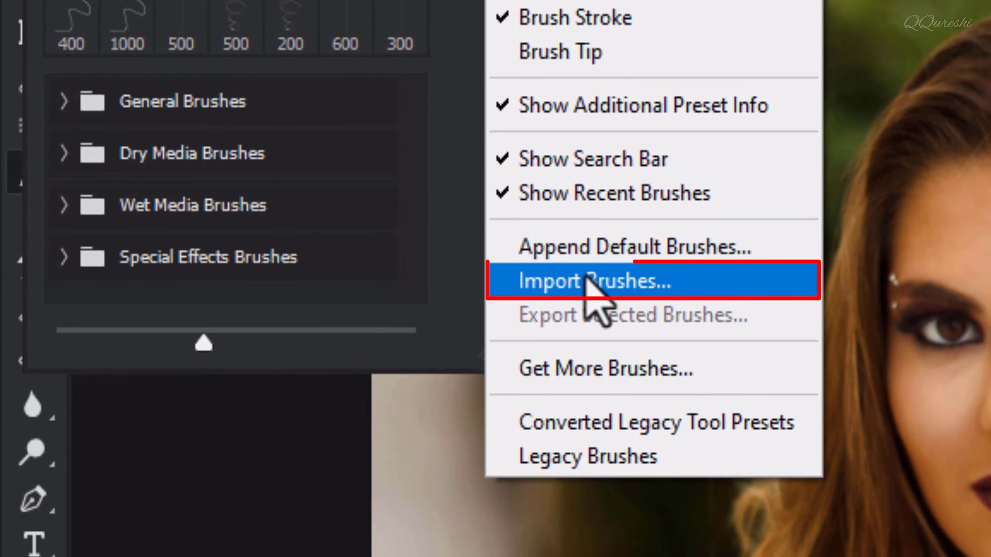
click(587, 279)
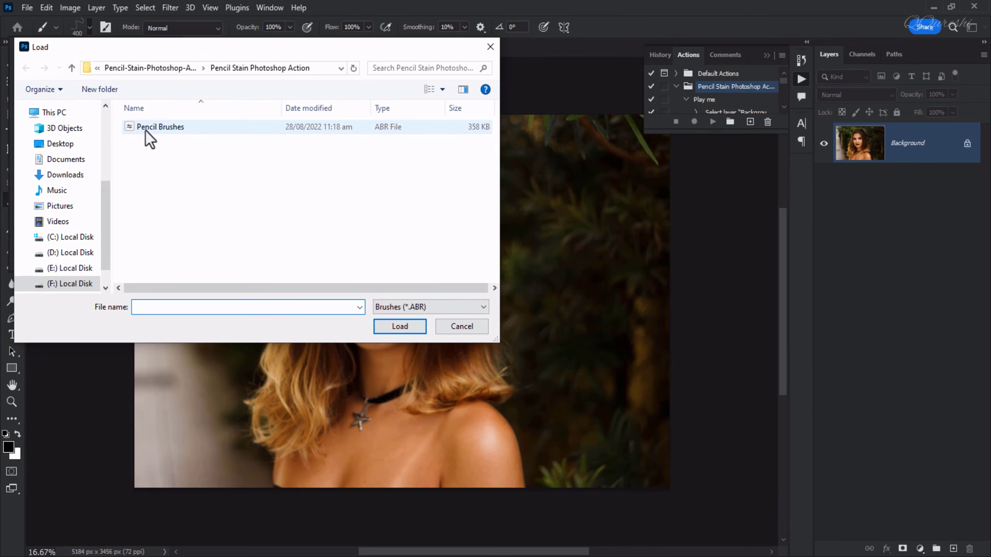
click(146, 130)
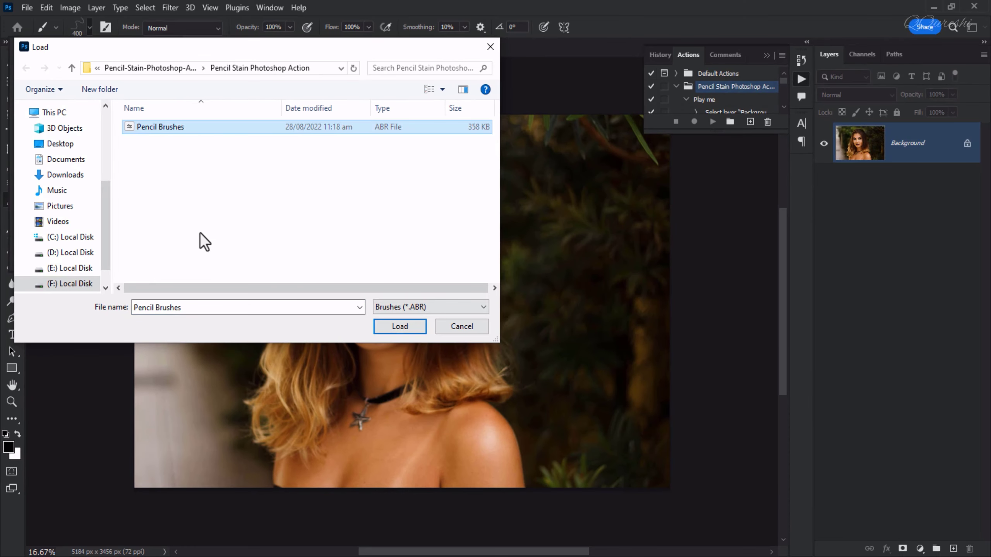
click(400, 326)
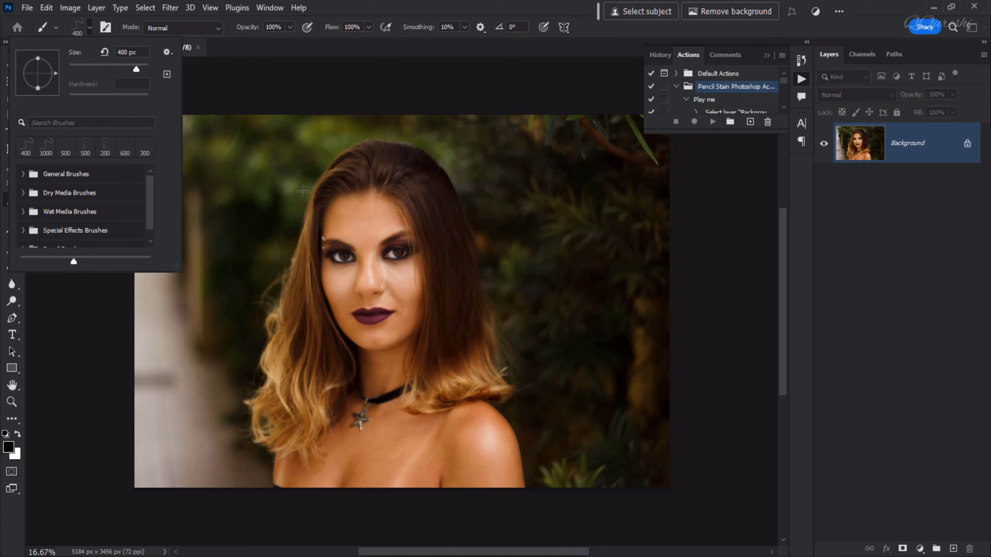
click(394, 47)
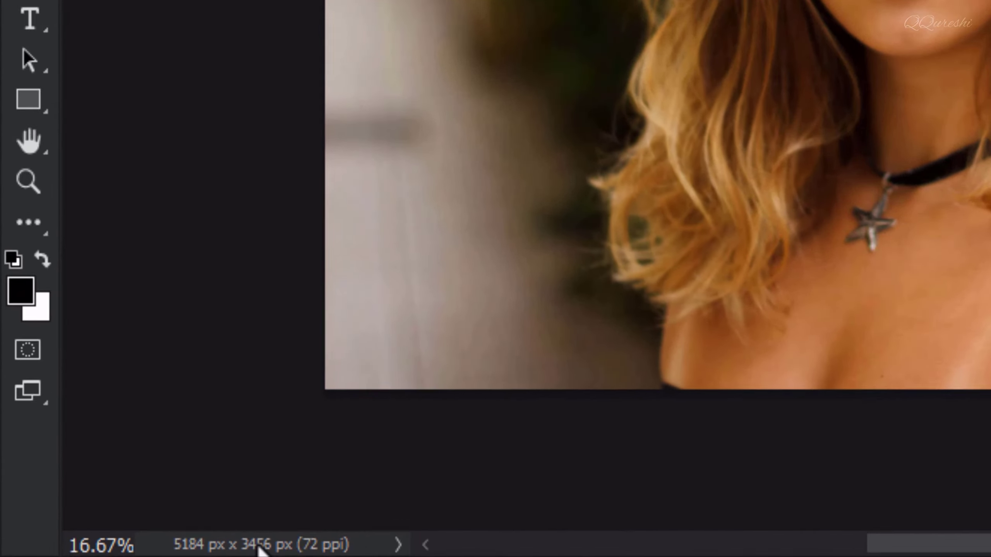
Resize the photo to a width of 3000 pixels with proportions linked, and fit it to the screen.
click(106, 551)
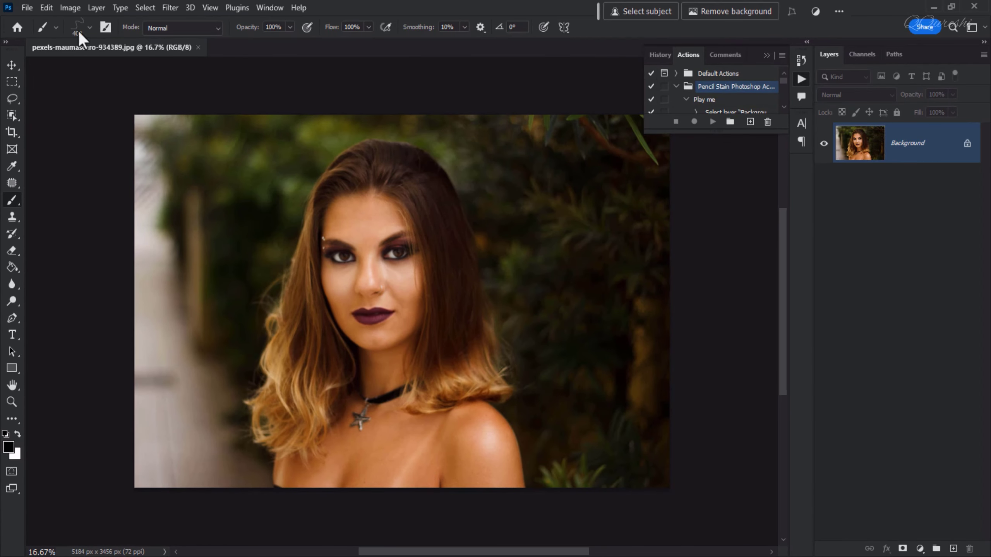
click(71, 10)
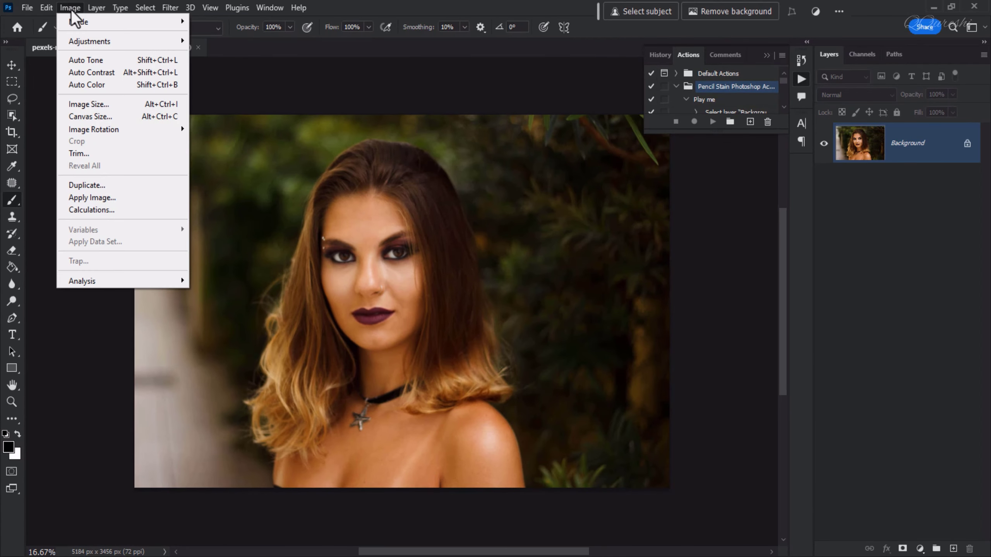
click(82, 105)
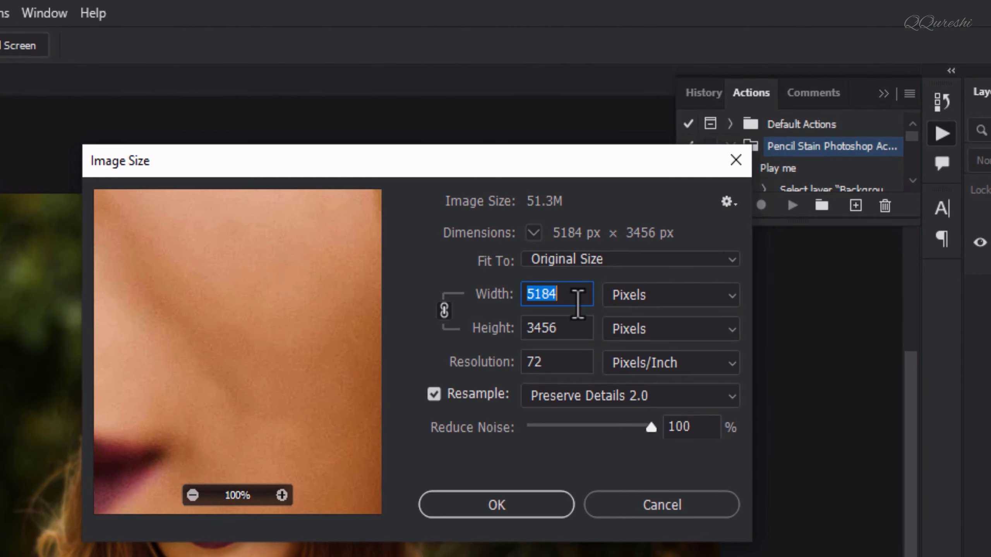
text(300)
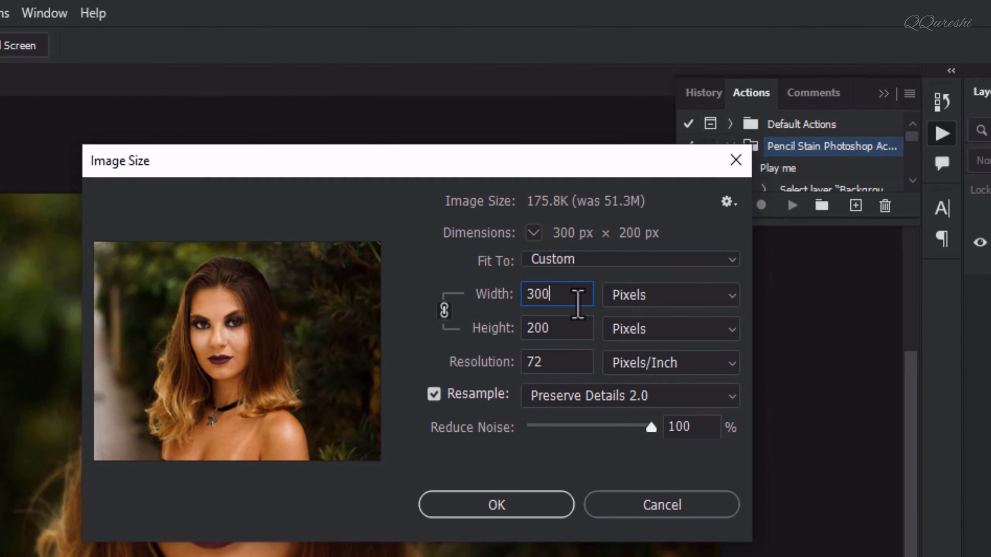
text(0)
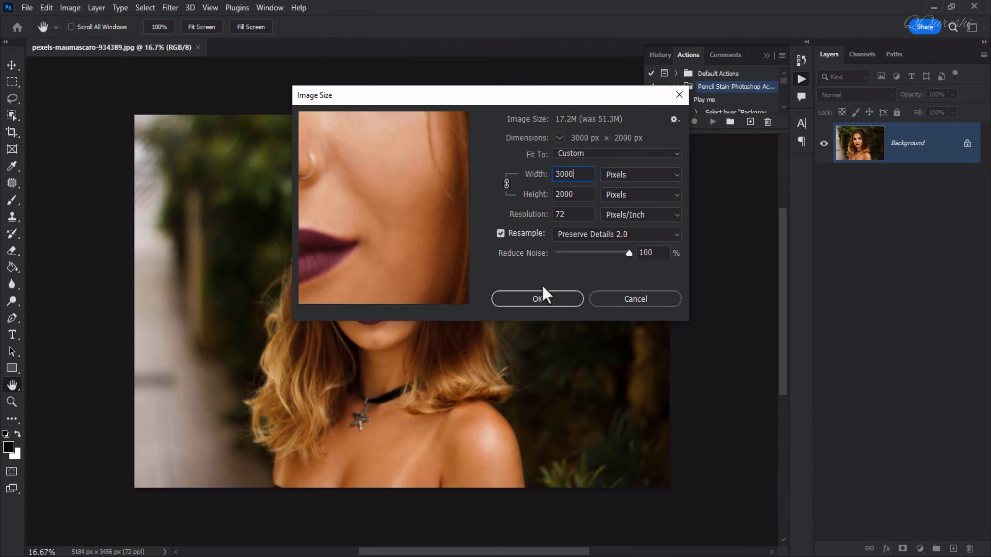
click(540, 297)
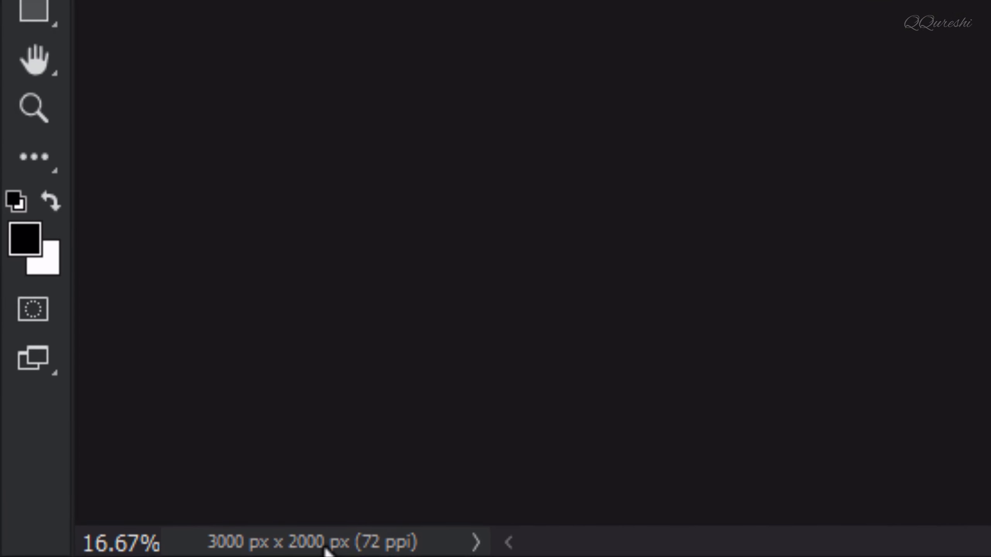
click(117, 554)
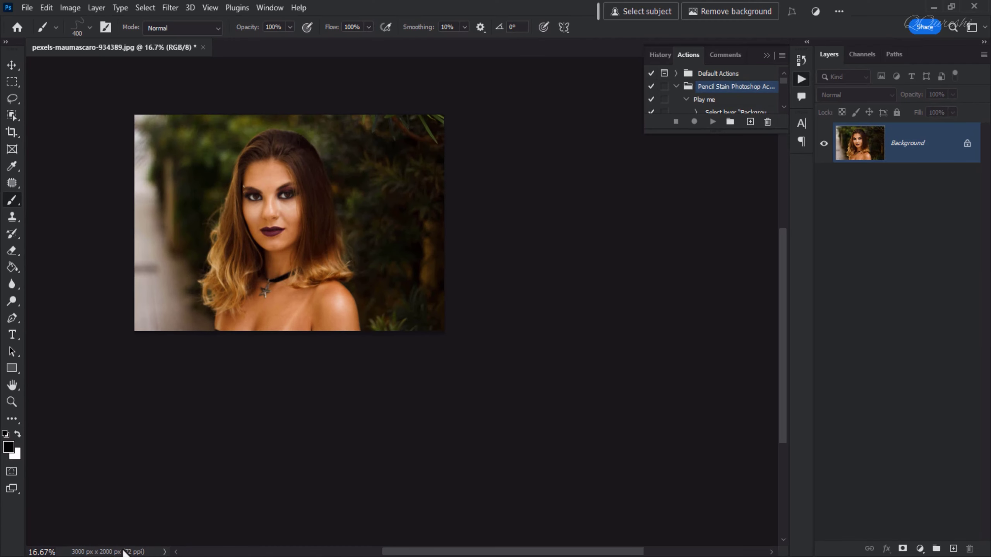
key(ctrl+0)
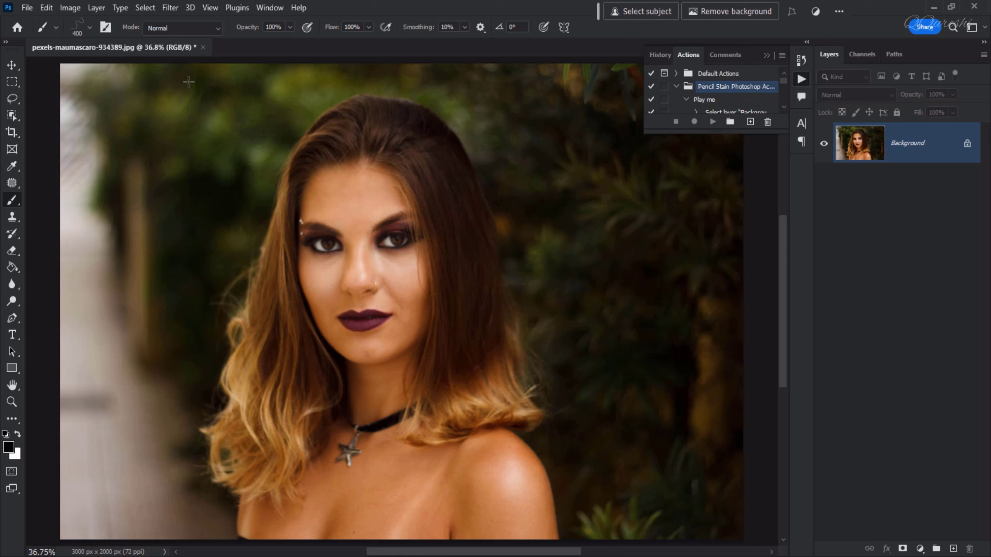
Select the woman with Select Subject and add a new layer named "paint" above the Background layer.
click(150, 9)
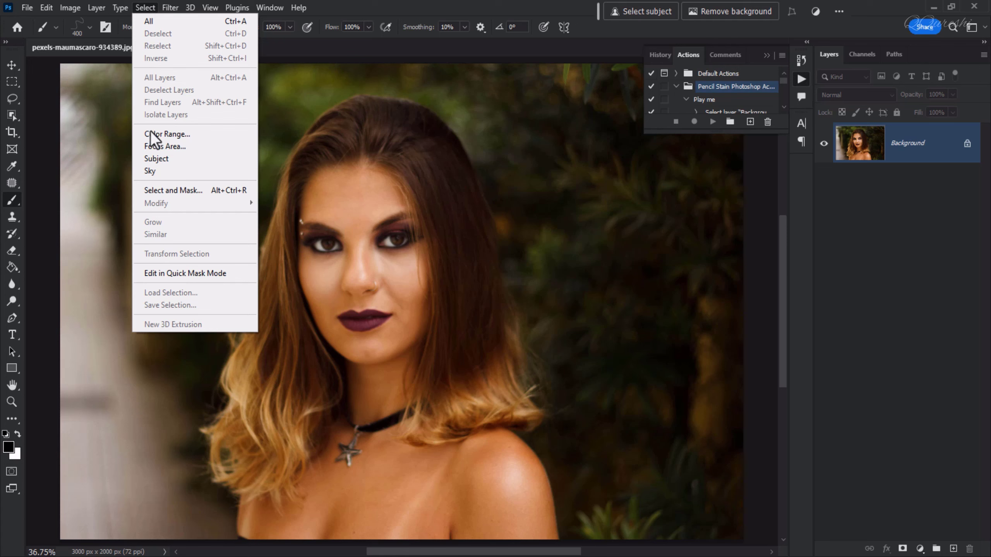
click(156, 158)
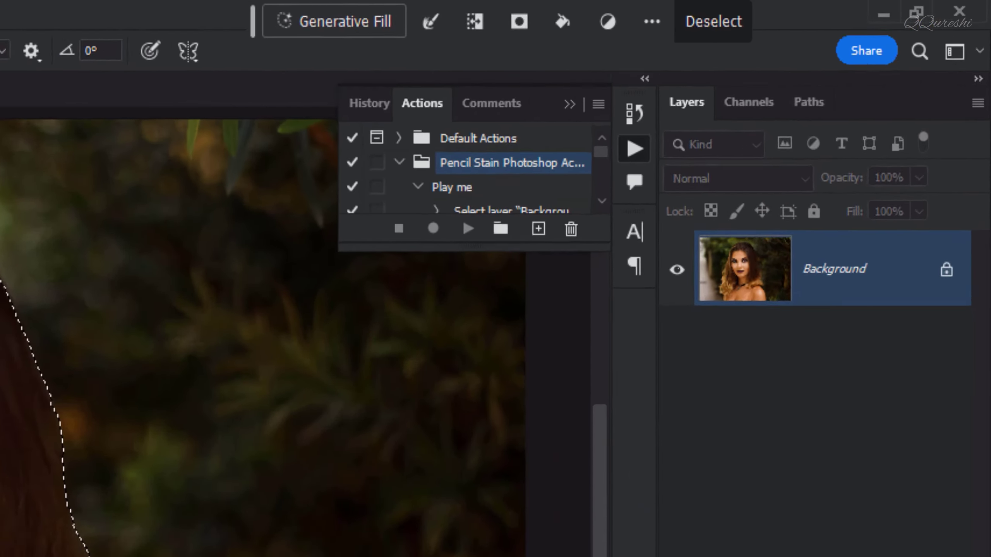
key(ctrl+alt+shift+n)
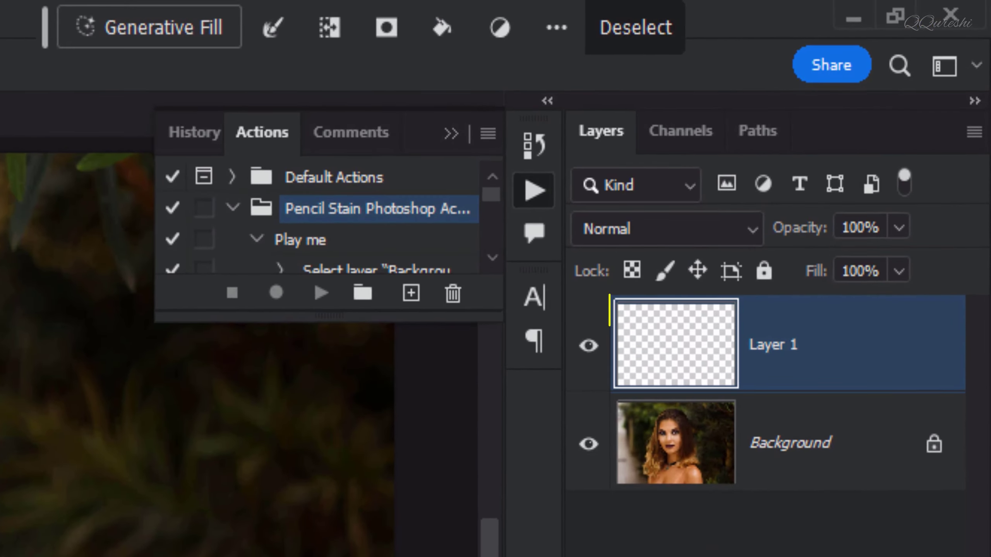
double_click(778, 345)
text(PAINT)
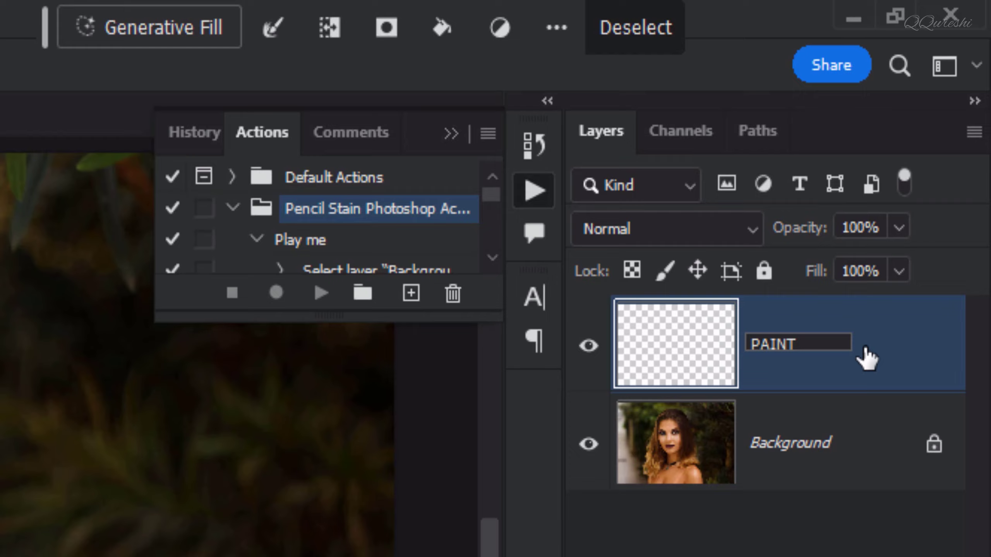
key(Return)
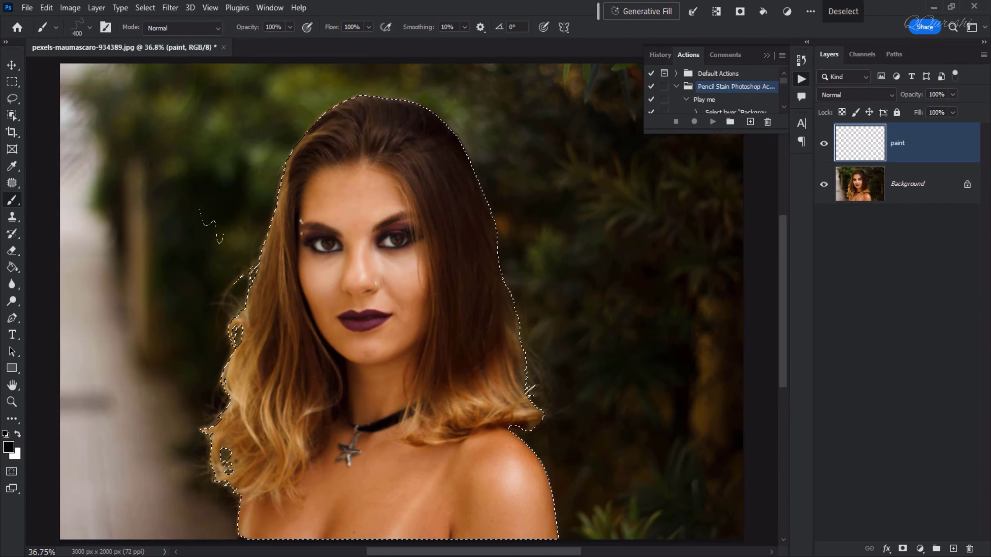
Fill the selected subject on the paint layer with orange ff6b00 using the Paint Bucket, and deselect.
click(11, 268)
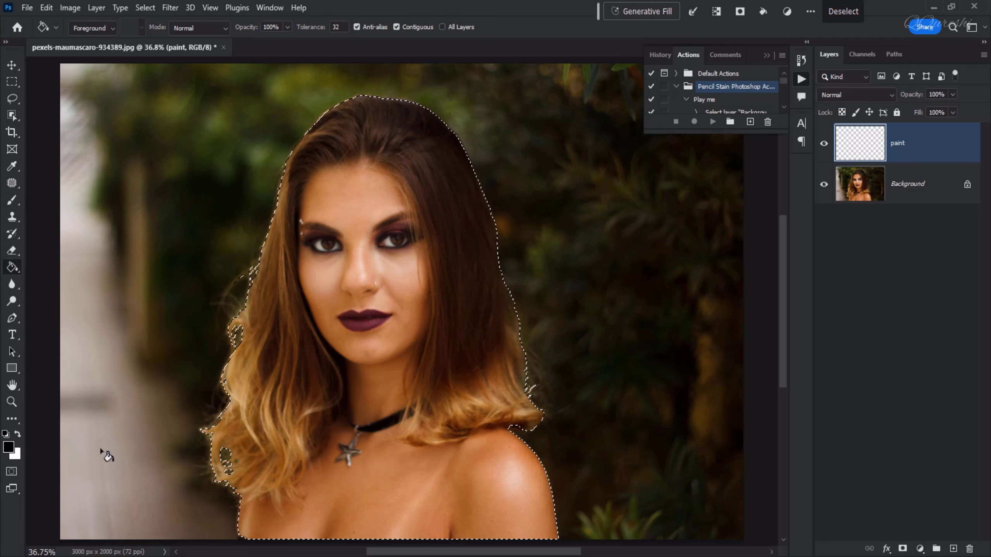
click(8, 446)
click(394, 460)
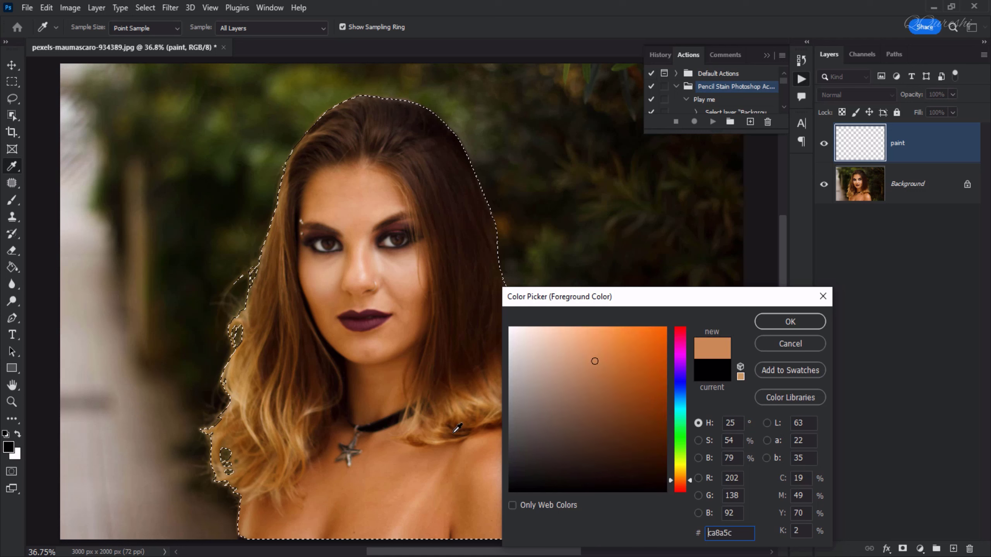
text(ff6b00)
click(763, 325)
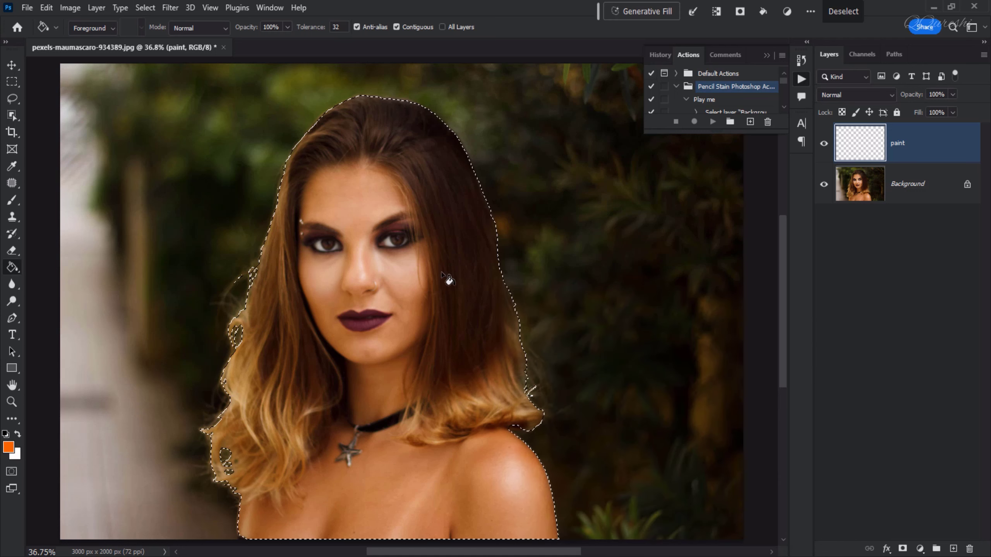
click(388, 250)
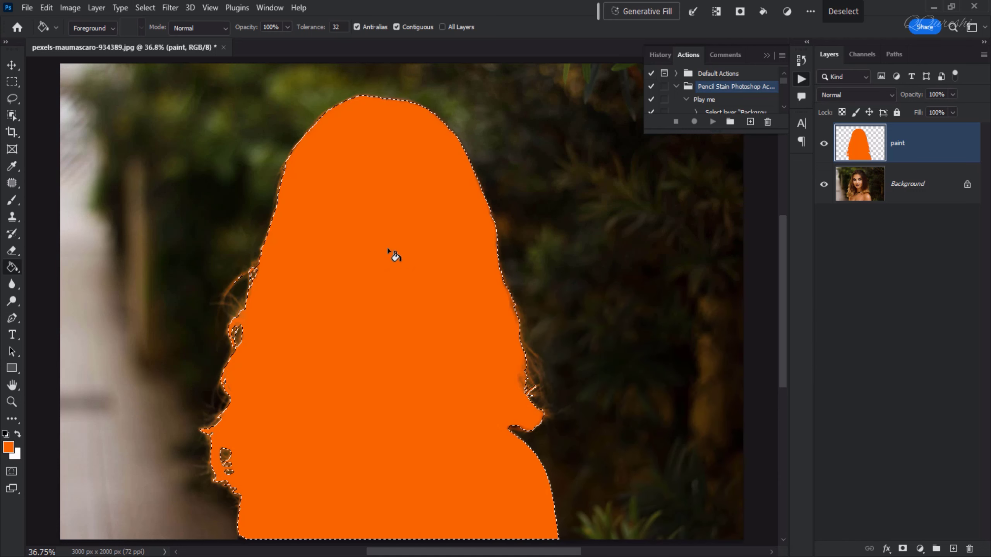
key(ctrl+d)
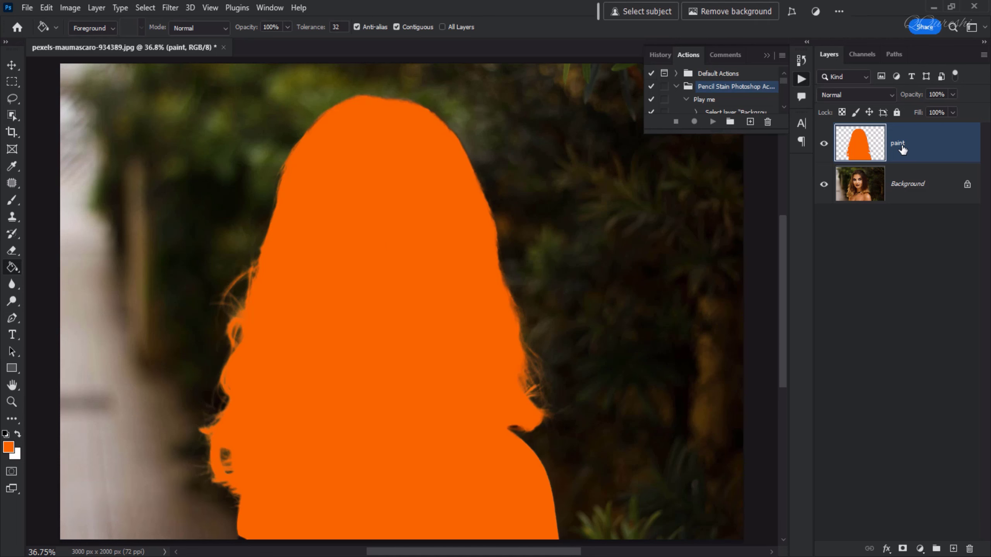
Hide the paint layer, run the "Play me" action from the Pencil Stain set, and collapse the list of actions.
click(824, 145)
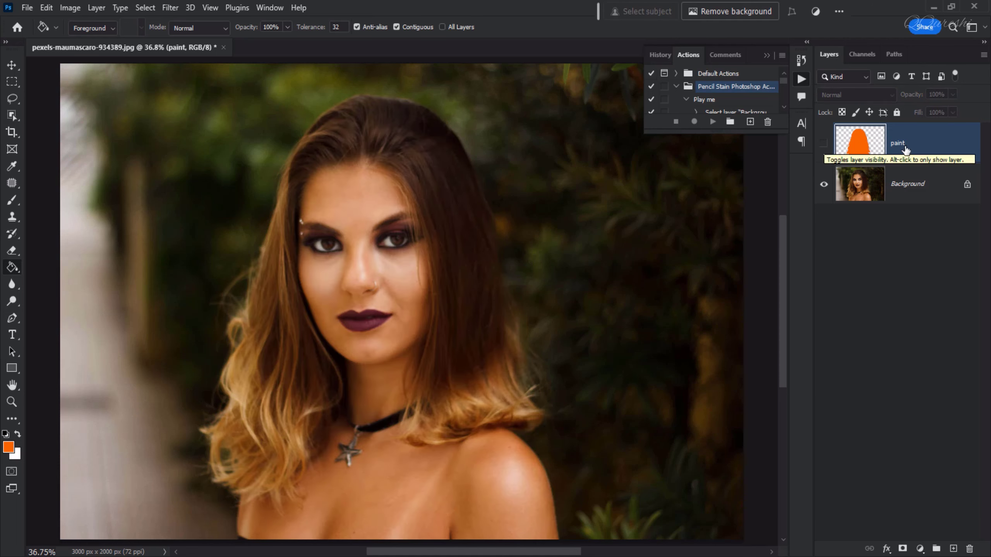
click(705, 100)
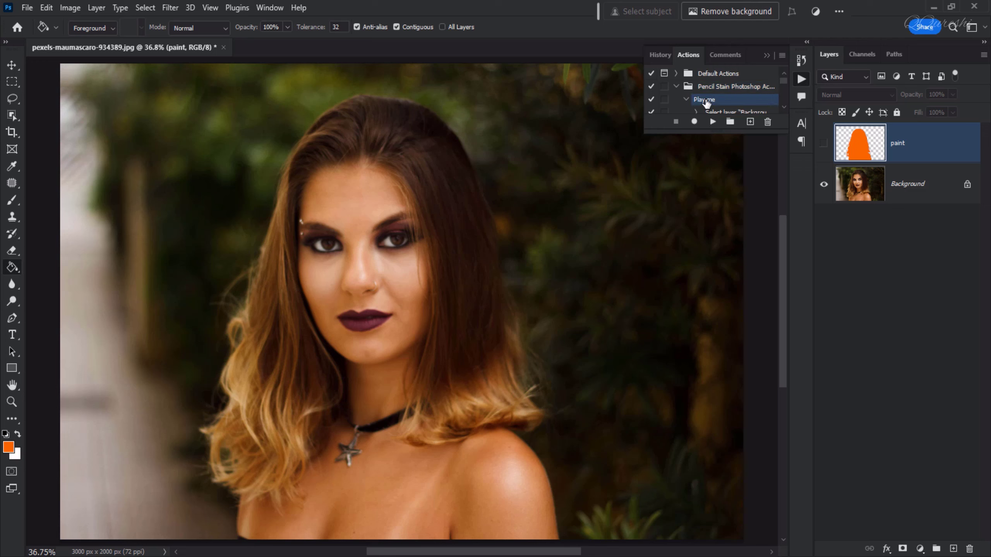
click(714, 123)
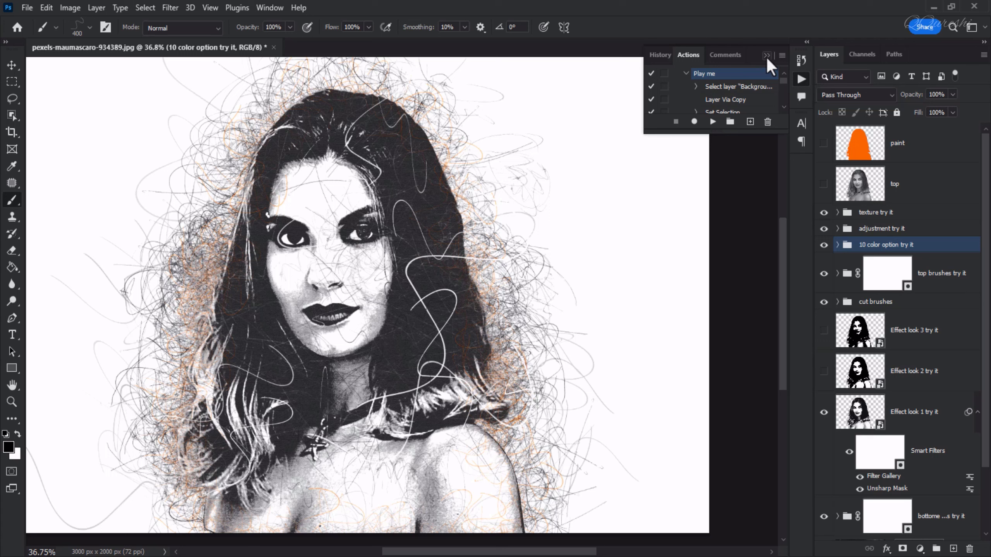
scroll(698, 92, up, 1)
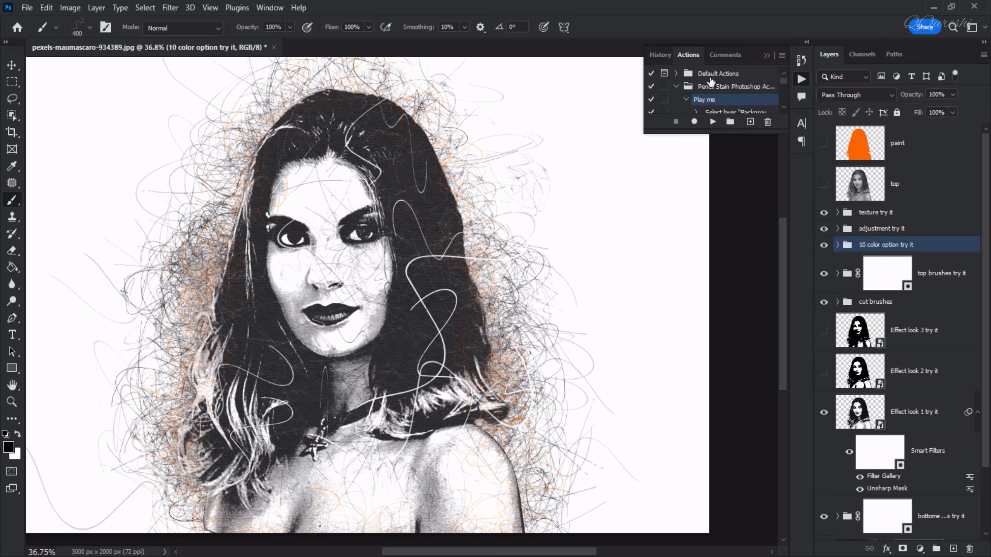
click(766, 55)
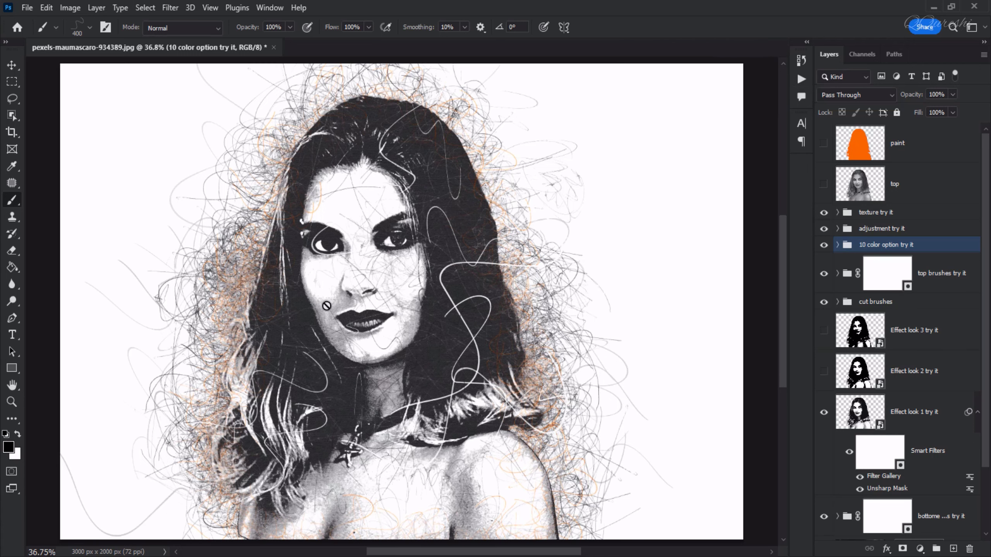
Inspect the layers inside the "texture try it" and "adjustment try it" groups and collapse both groups again.
click(824, 213)
click(837, 213)
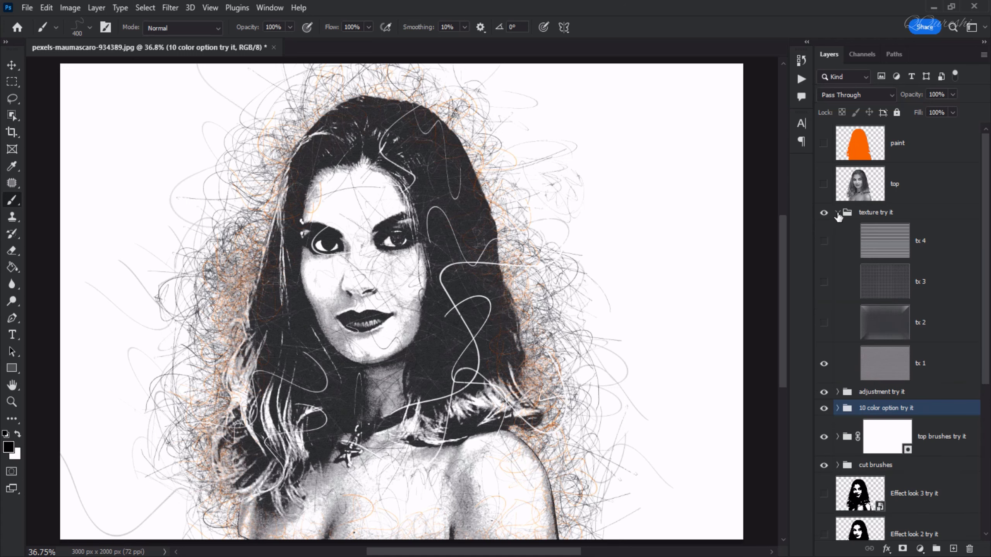
click(837, 214)
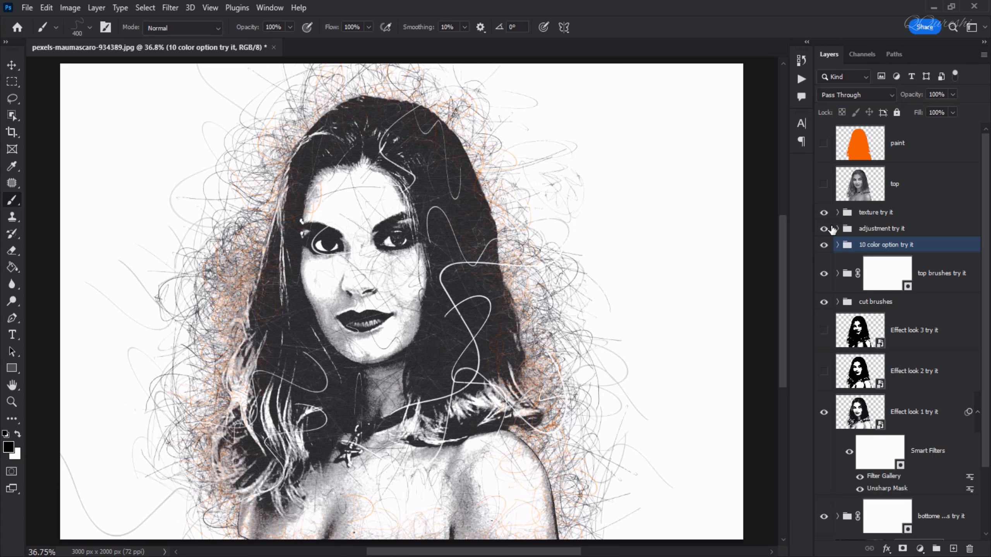
click(837, 230)
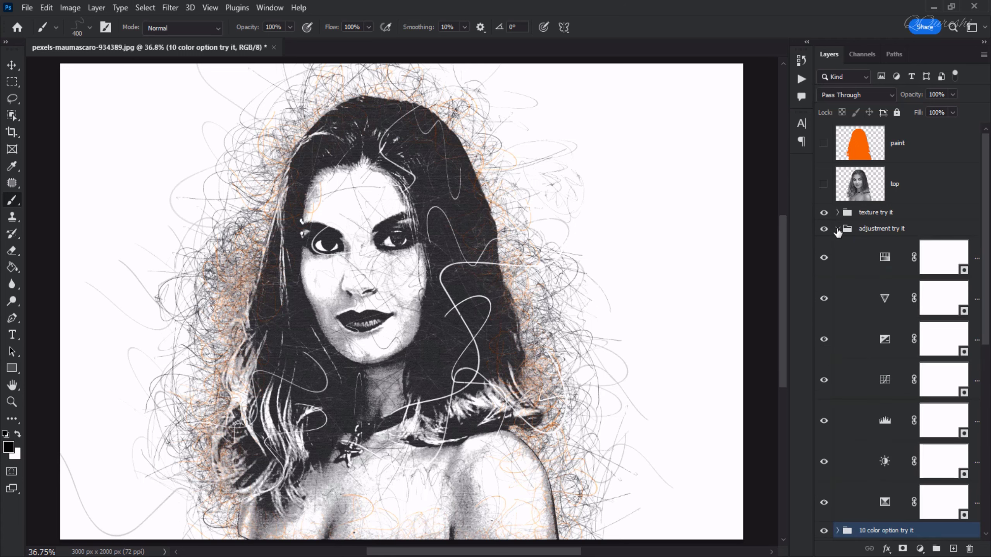
click(837, 229)
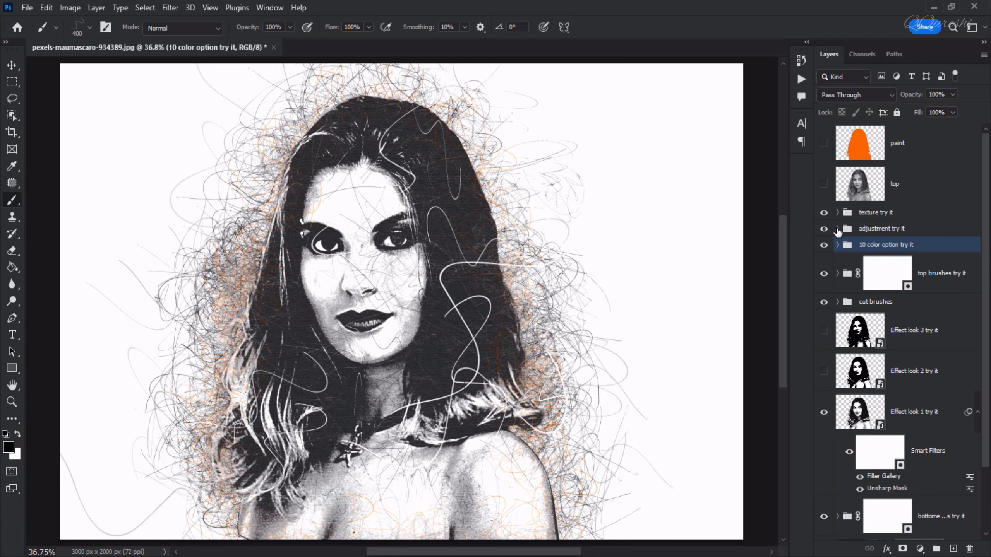
Preview the first three color options in the "10 color option try it" group one at a time, leaving them hidden and the group collapsed.
click(838, 245)
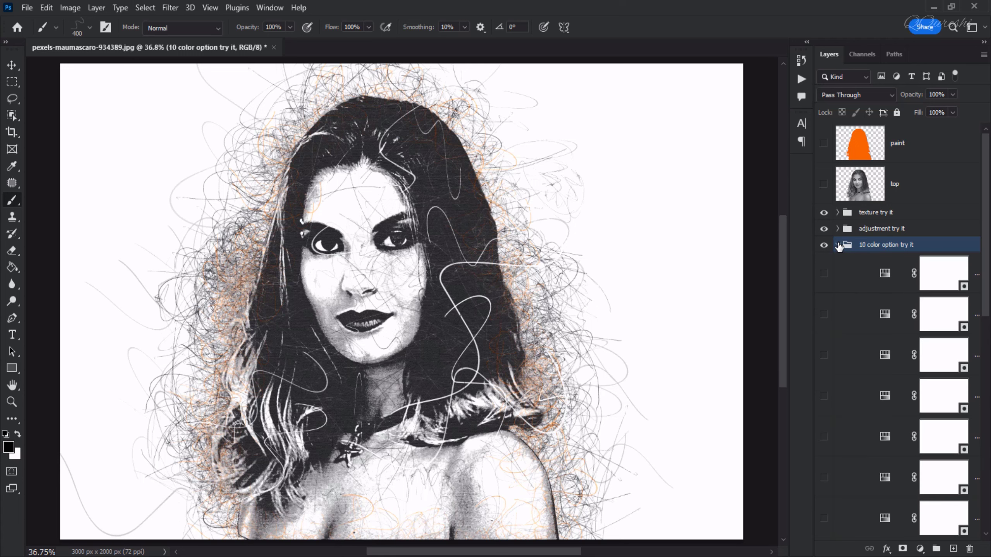
click(823, 275)
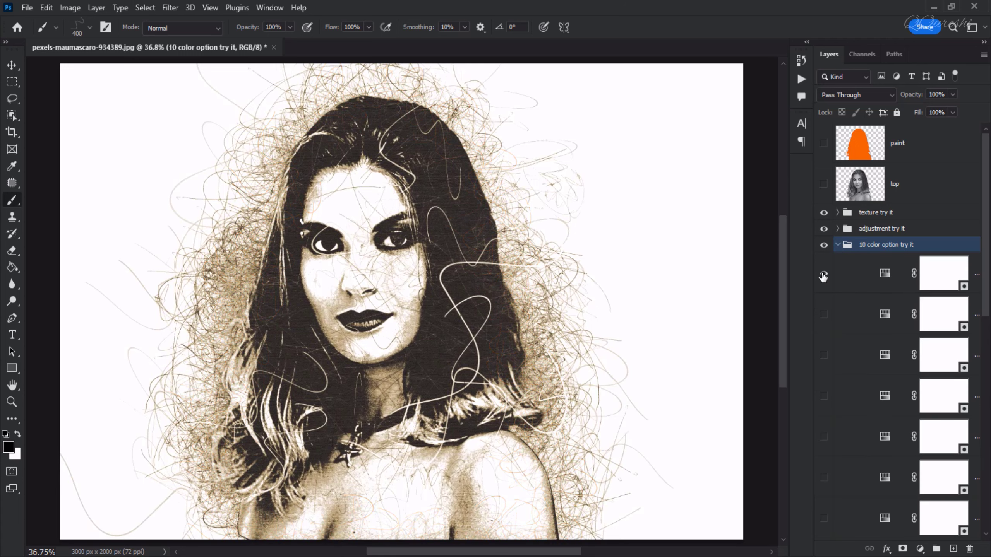
click(823, 275)
click(823, 315)
click(822, 319)
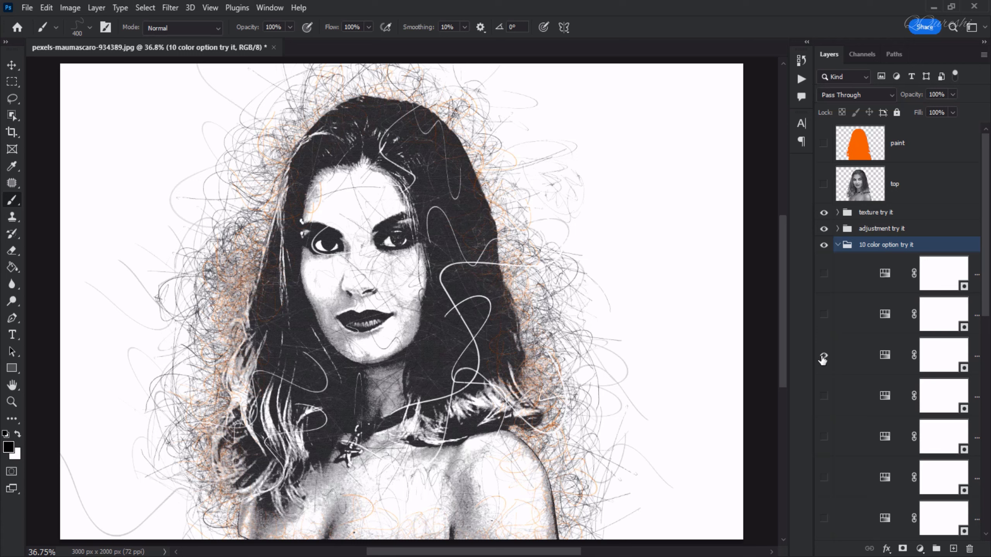
click(824, 356)
click(823, 356)
click(837, 245)
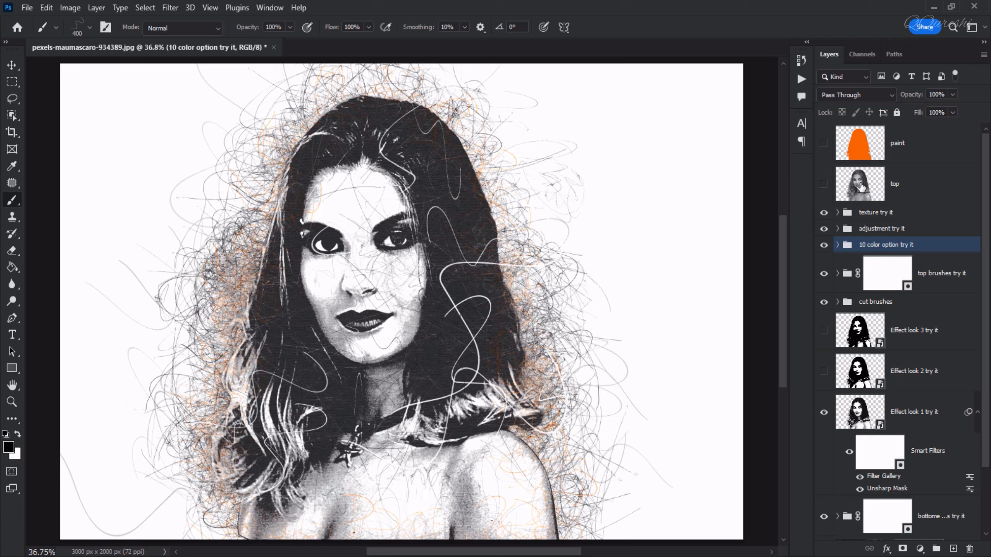
Make the "top" layer visible and set its blend mode to Soft Light.
click(825, 184)
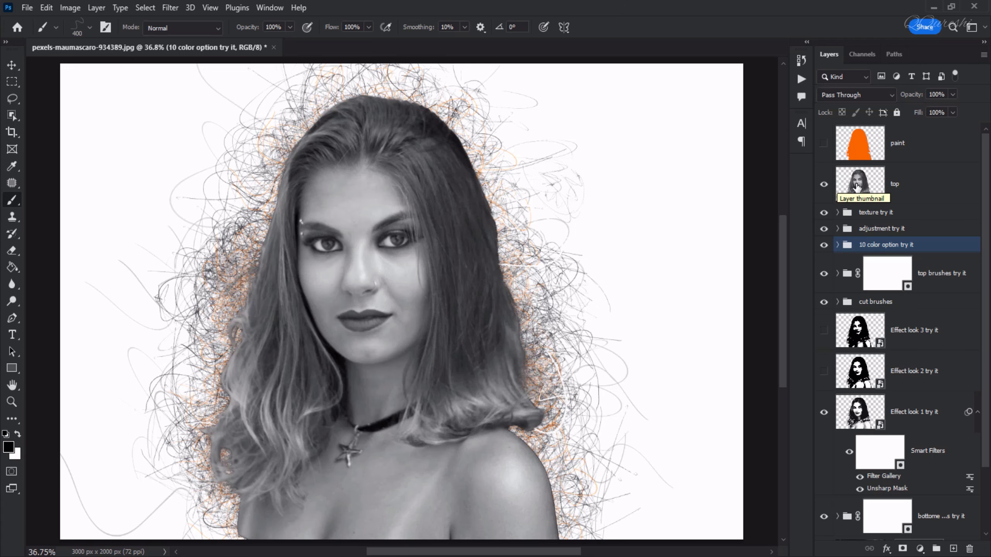
click(846, 188)
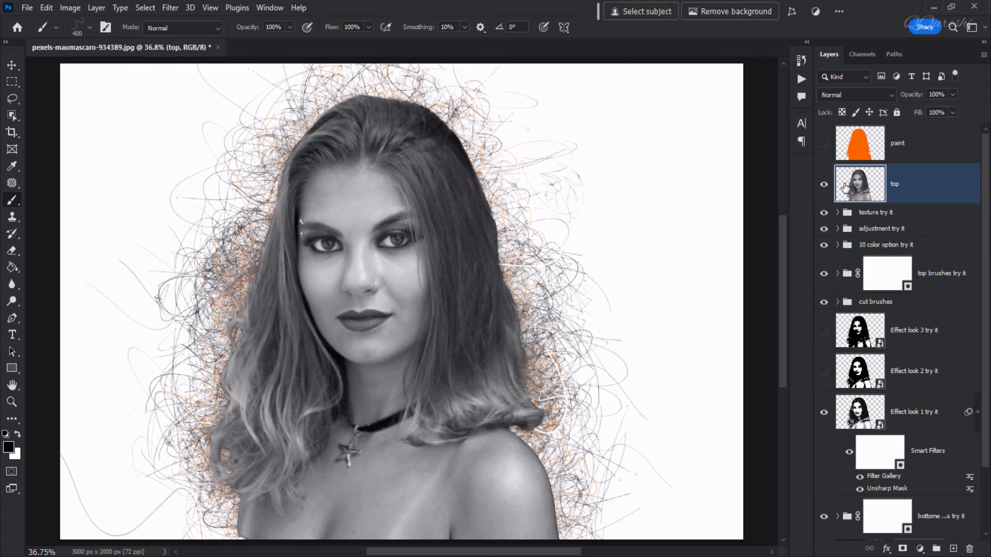
click(830, 93)
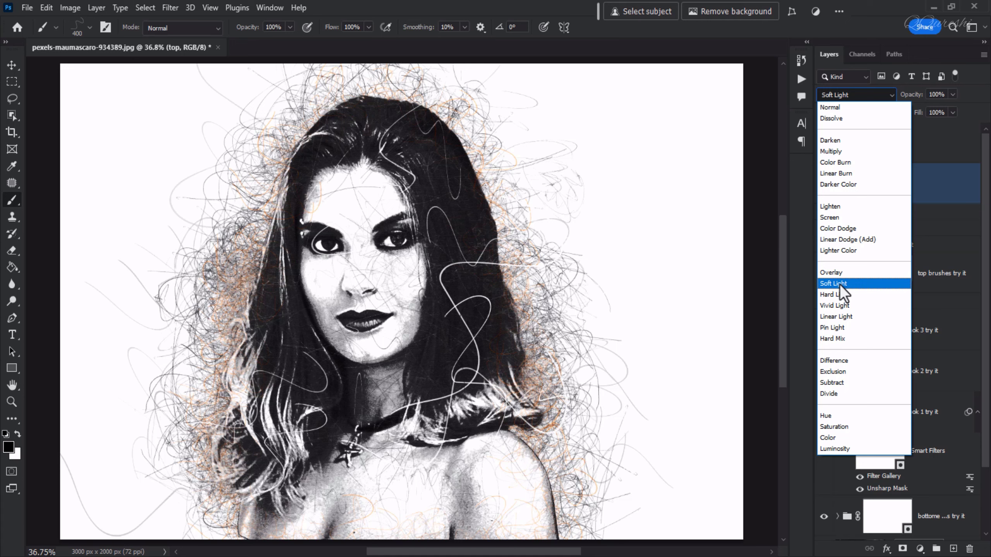
click(839, 284)
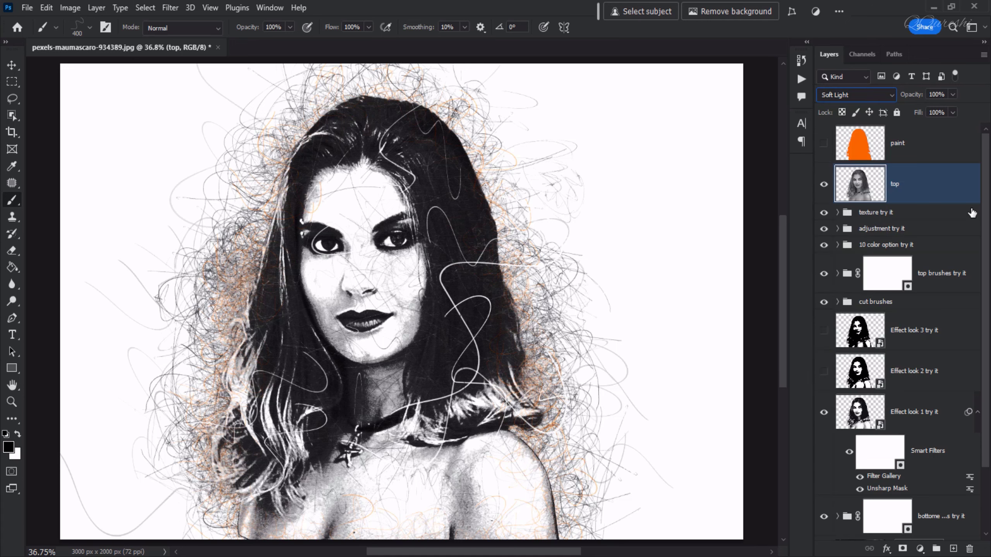
Duplicate the Background layer and move the copy up the stack to sit directly between the "paint" and "top" layers.
drag(986, 221, 986, 316)
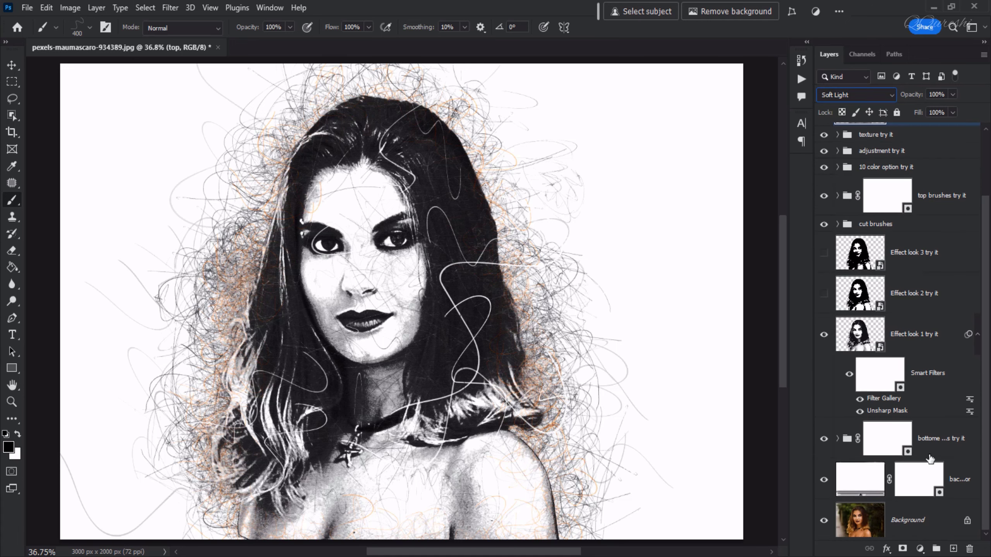
click(906, 523)
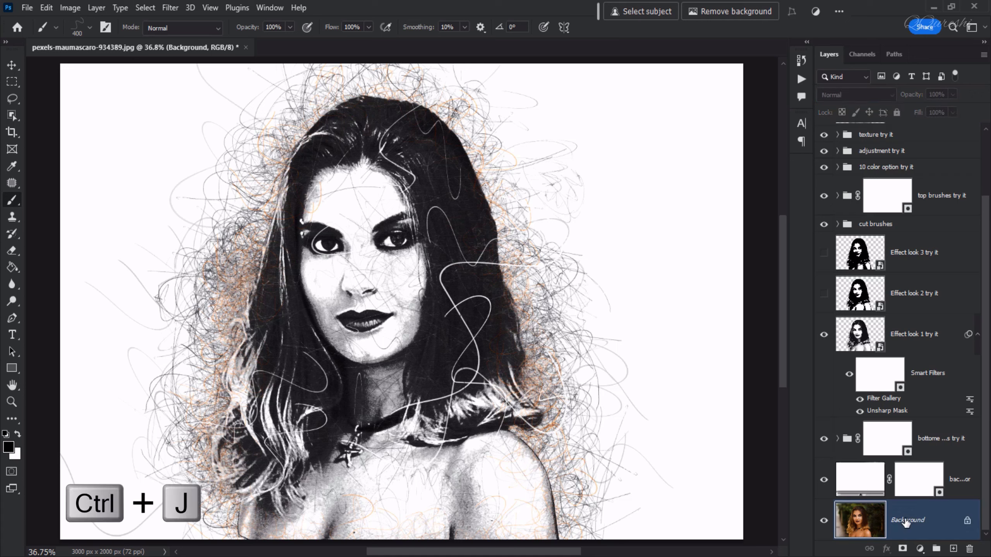
key(ctrl+j)
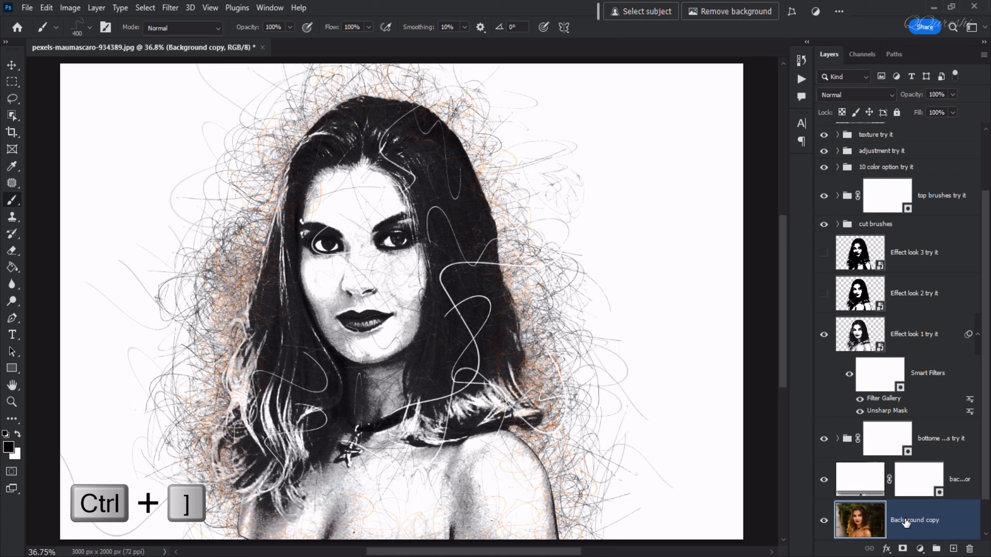
key(ctrl+bracketright)
key(ctrl+bracketright)
key(ctrl+bracketright)
key(ctrl+bracketright)
key(ctrl+bracketright)
key(ctrl+bracketright)
key(ctrl+bracketright)
key(ctrl+bracketright)
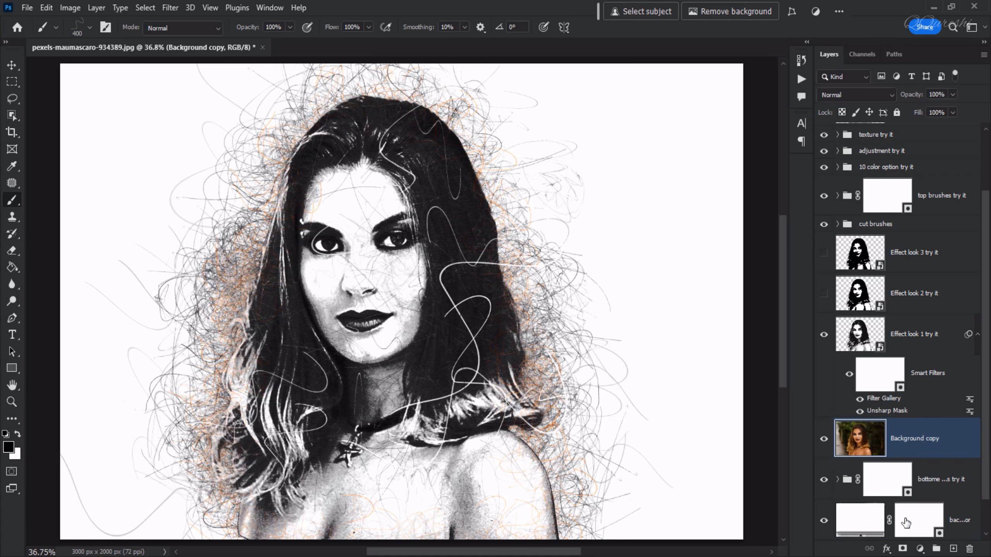
key(ctrl+bracketright)
key(ctrl+bracketright)
key(ctrl+bracketright)
key(ctrl+bracketright)
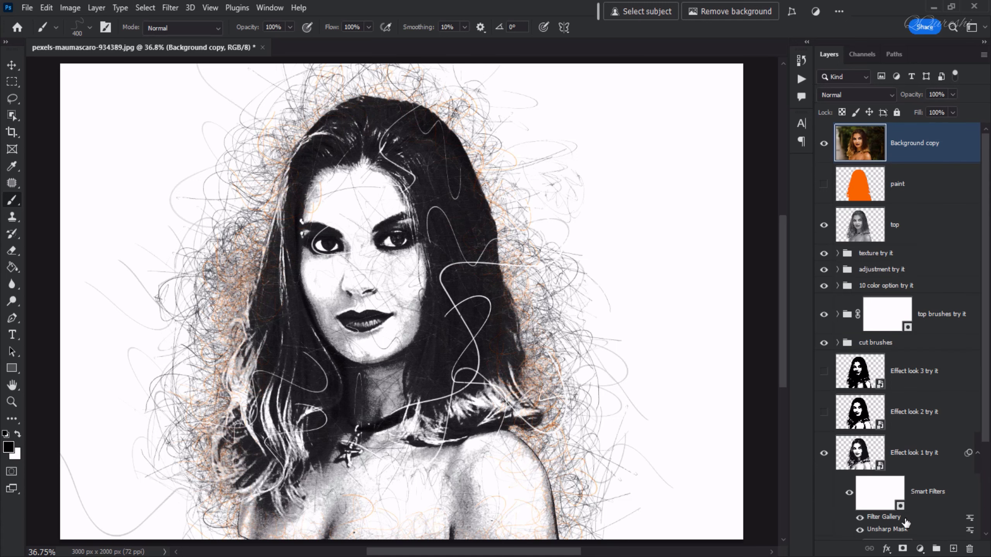
key(ctrl+bracketleft)
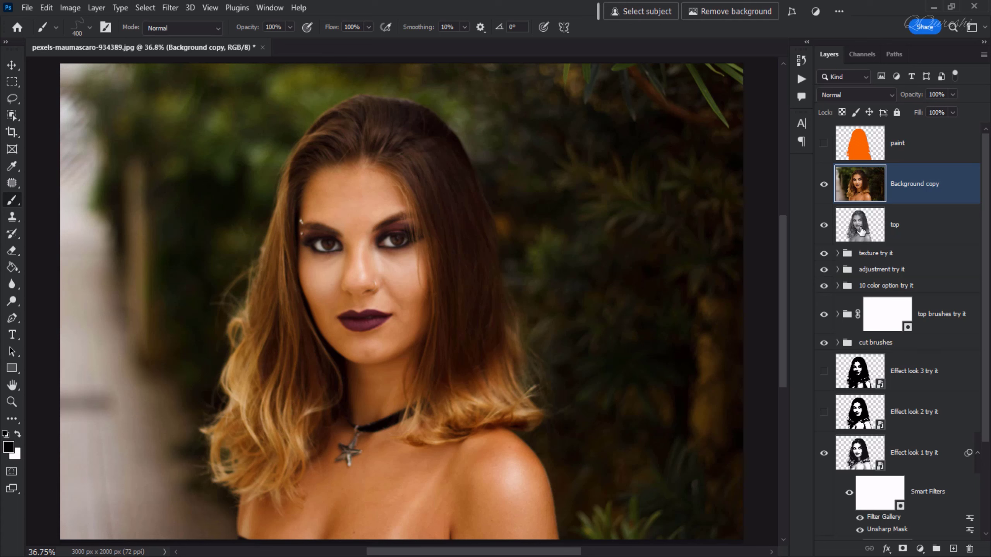
Load the "top" layer's outline as a selection, invert it, delete the surroundings from the Background copy layer, and deselect.
click(861, 230)
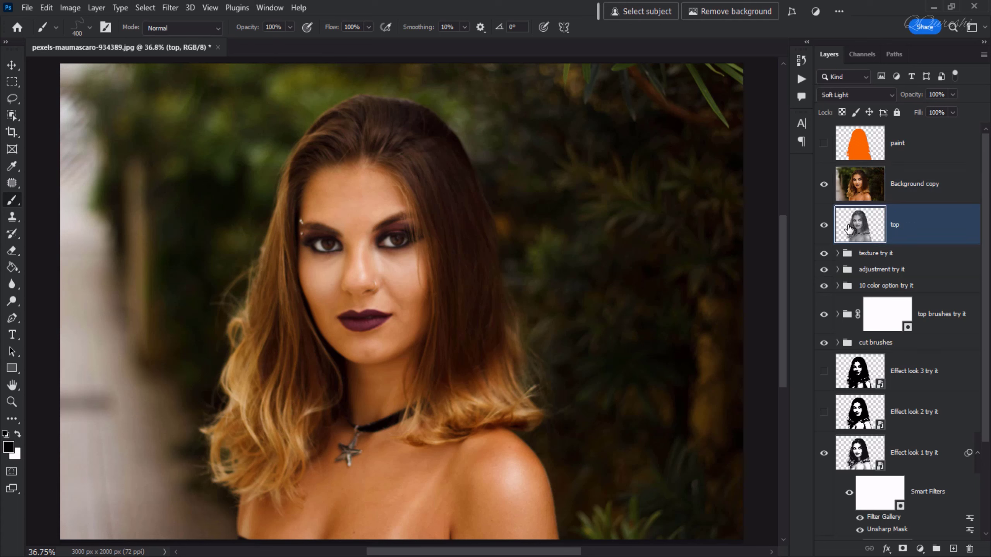
key(ctrl)
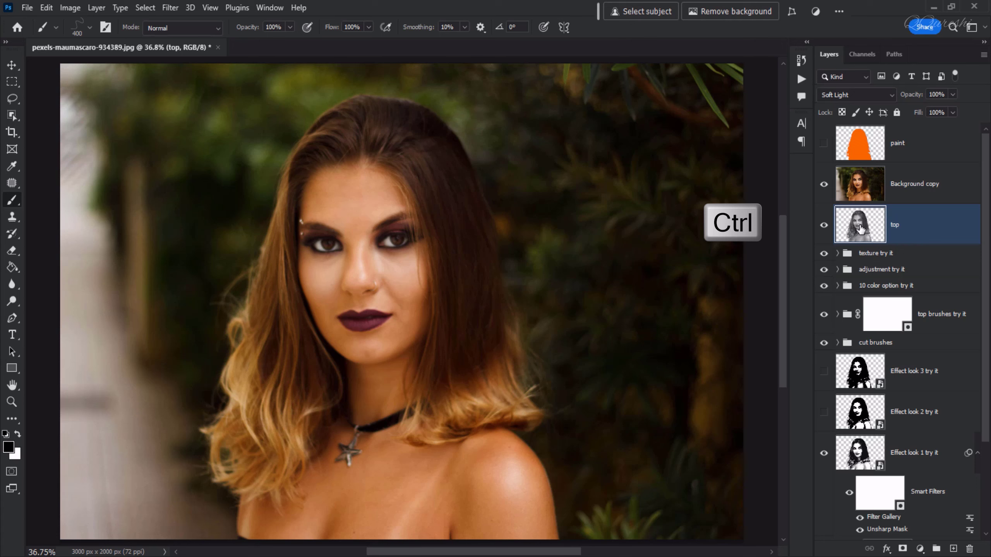
ctrl+click(861, 229)
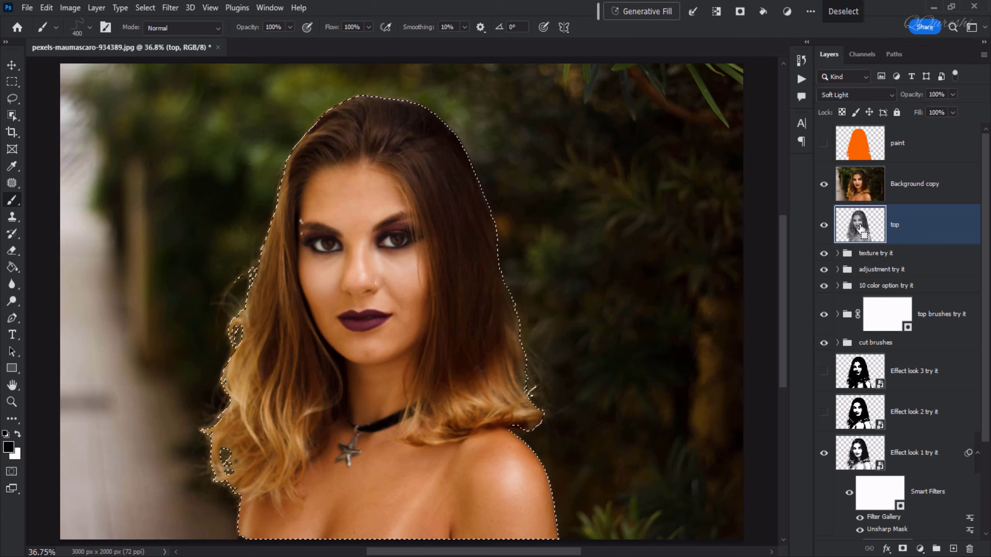
key(ctrl+shift+i)
click(908, 187)
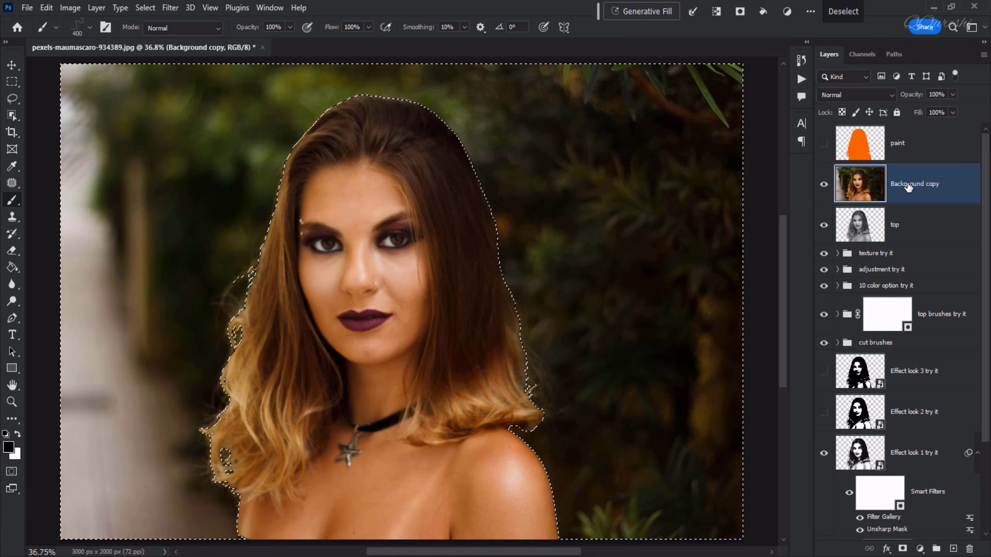
key(Delete)
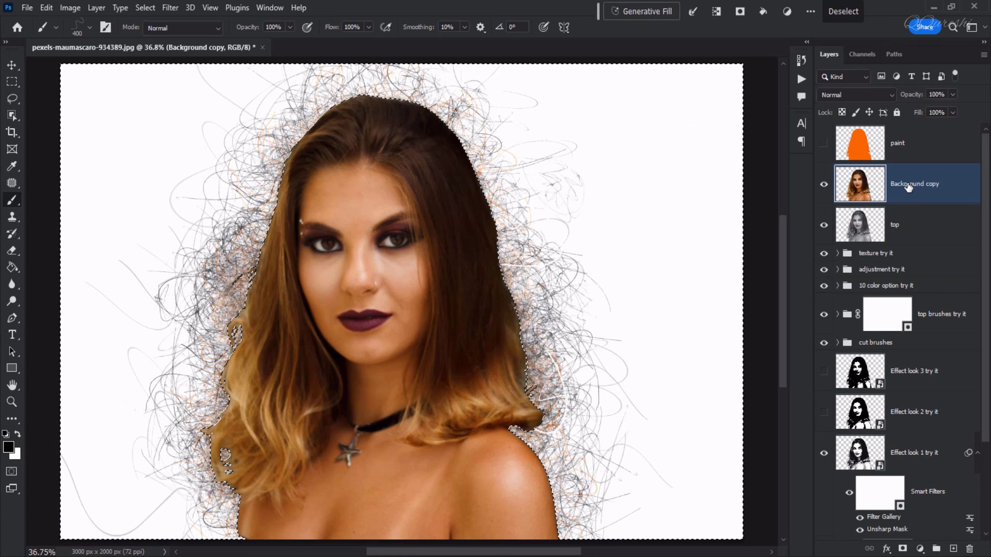
key(ctrl+d)
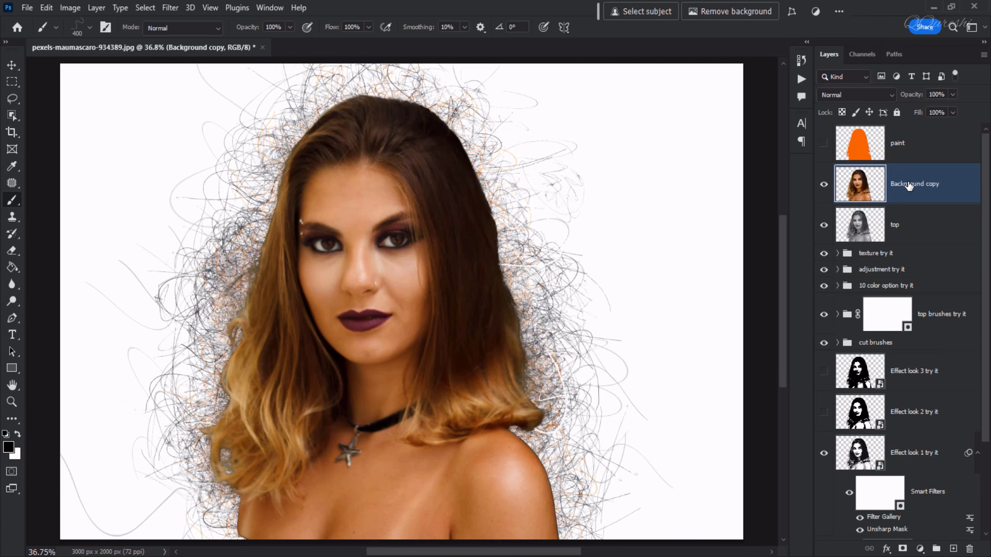
Set the Background copy layer's opacity to 25% and compare the image with the layer hidden and shown.
click(944, 95)
text(25)
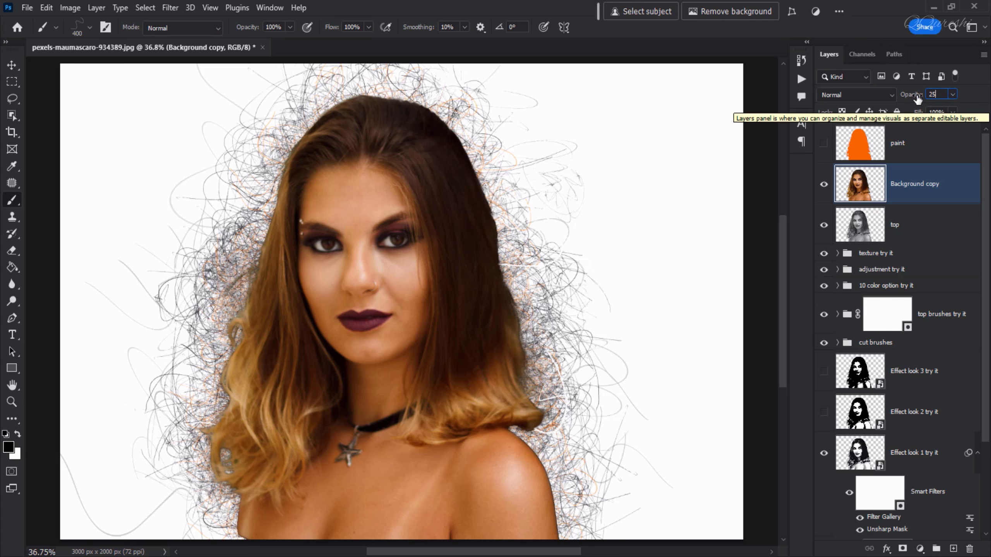
key(Return)
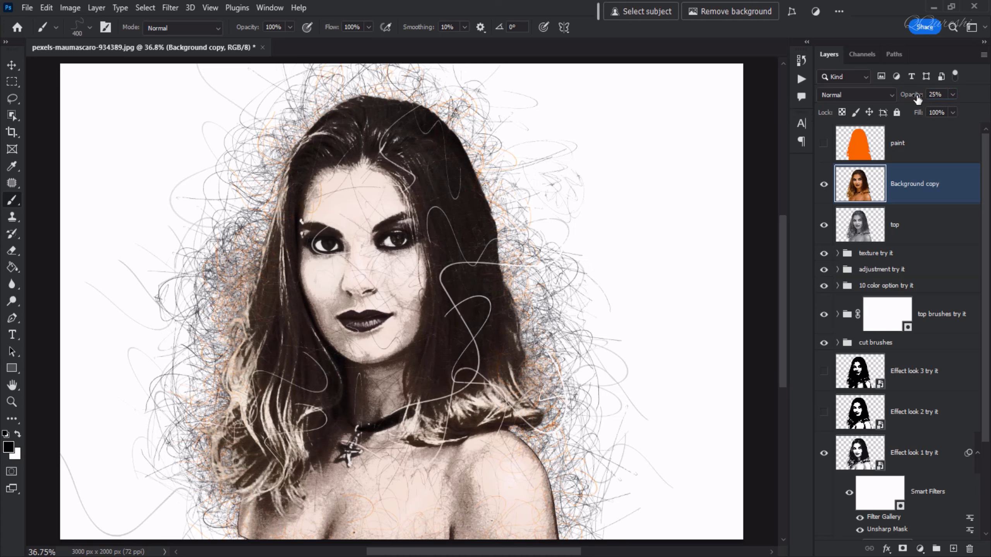
click(824, 187)
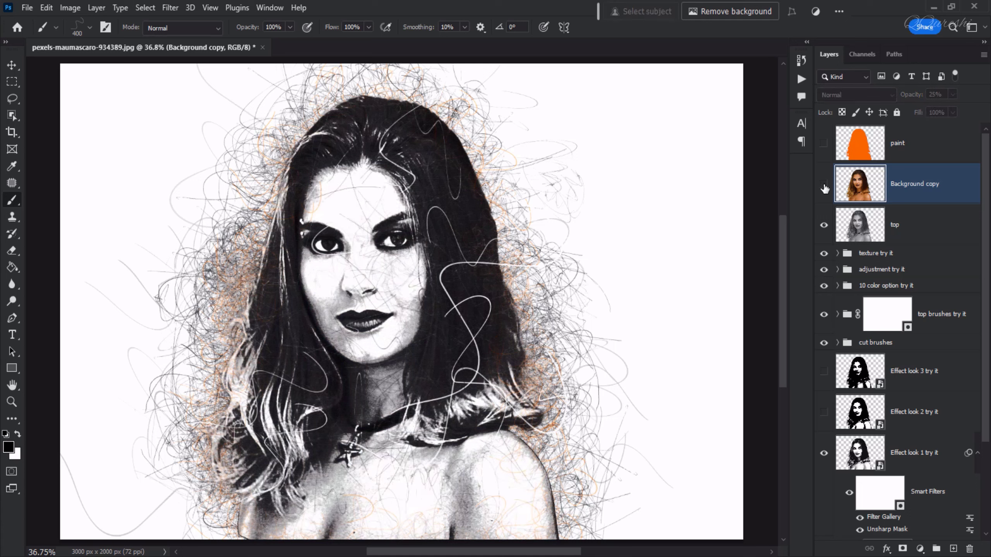
click(824, 186)
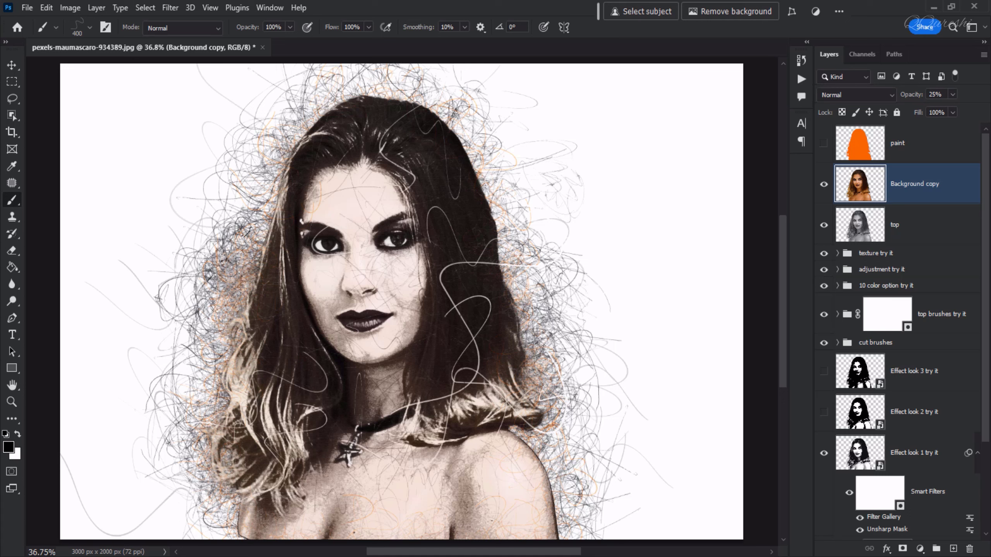
Change the "background color" fill layer to a mid gray by setting its brightness to 50%.
scroll(887, 389, down, 3)
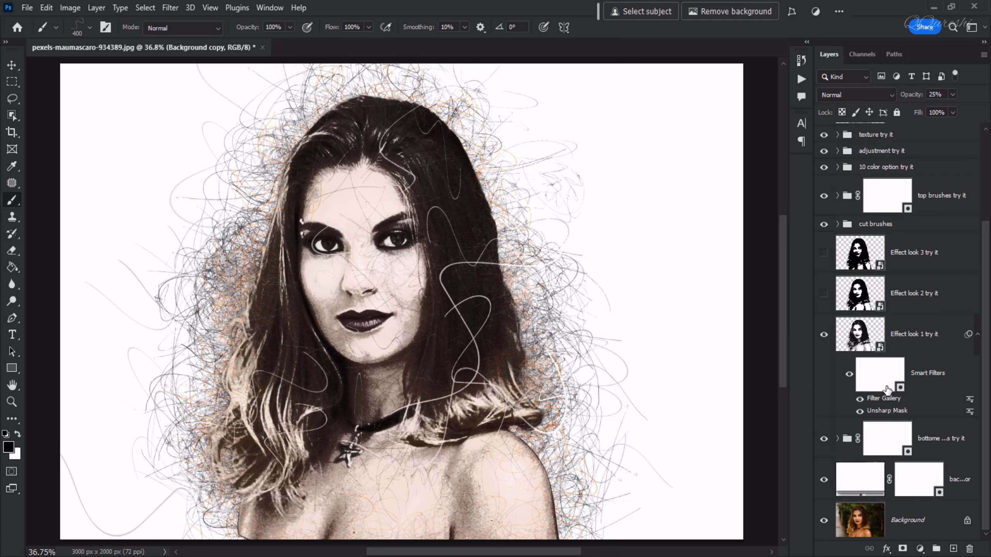
click(866, 482)
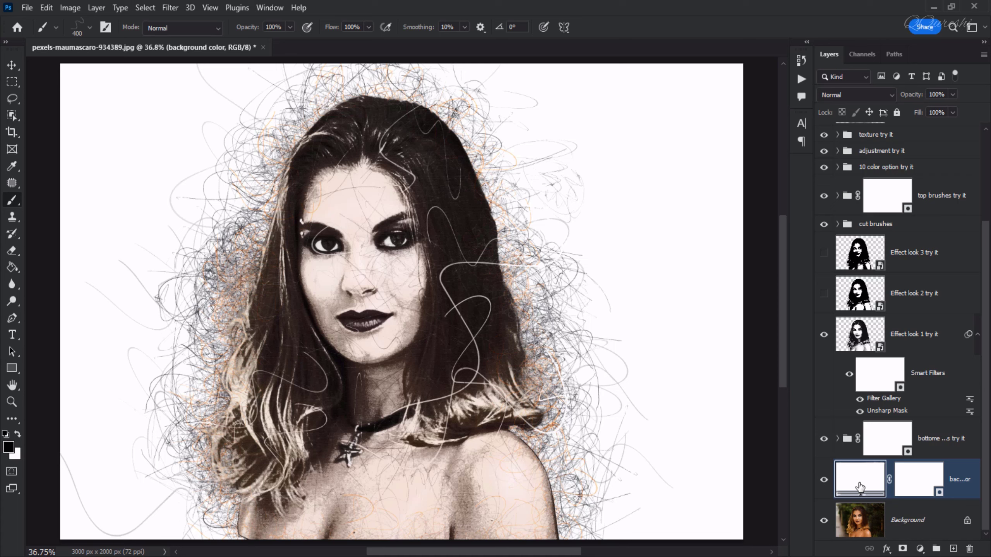
double_click(860, 485)
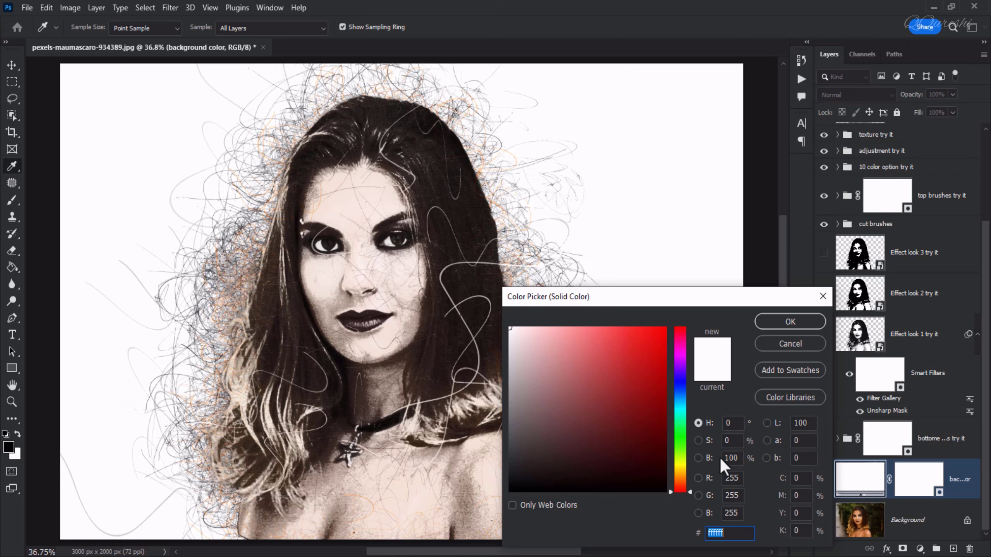
click(731, 458)
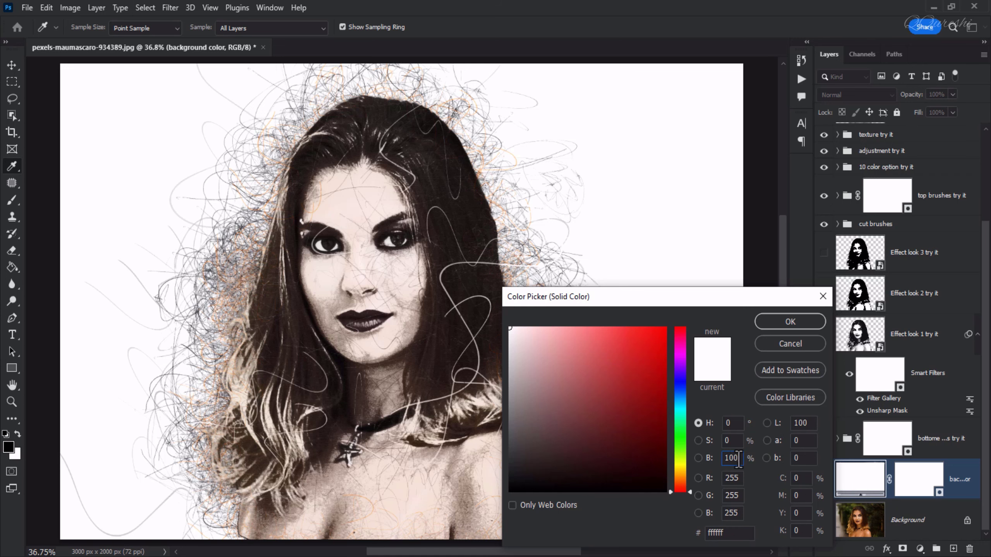
text(50)
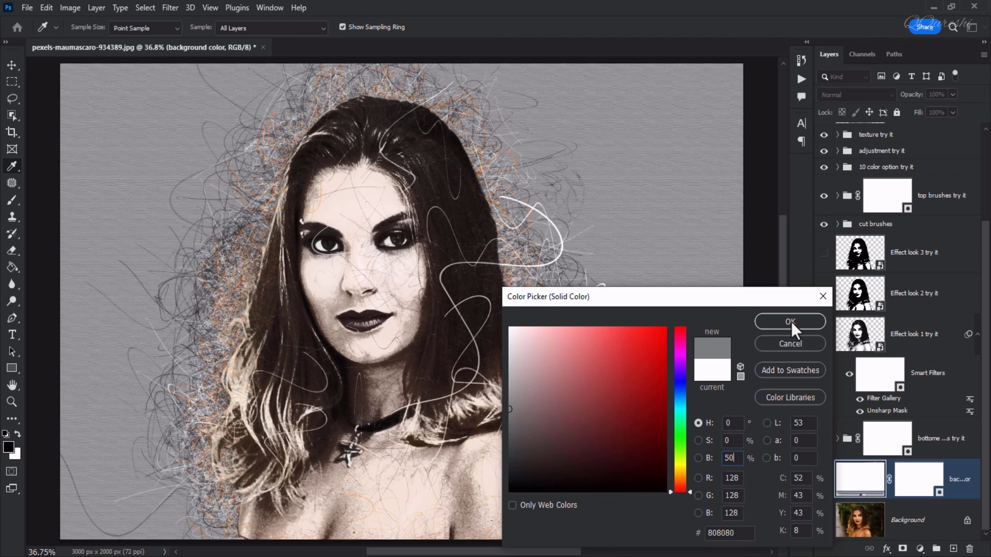
click(791, 322)
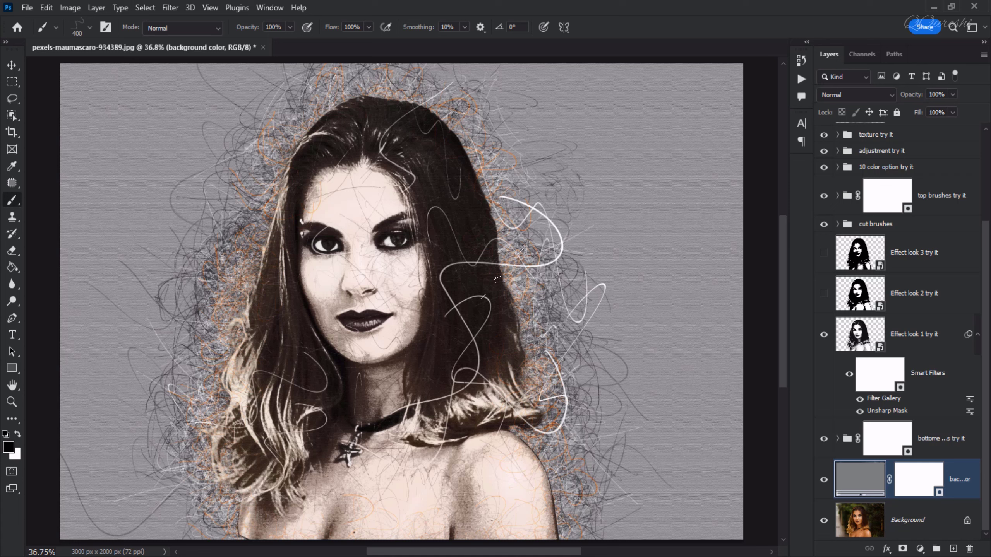
Display the list of recorded actions with the Pencil Stain set.
click(802, 79)
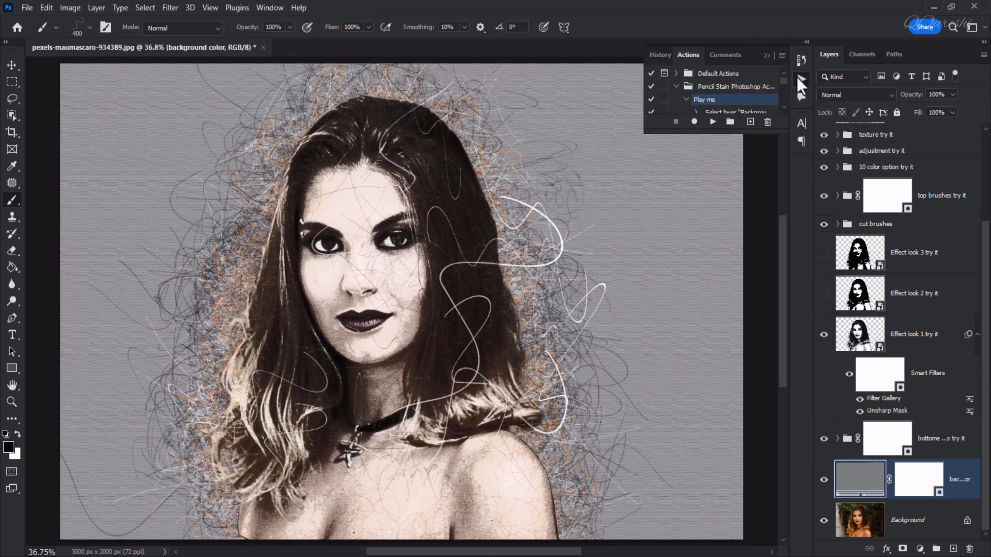